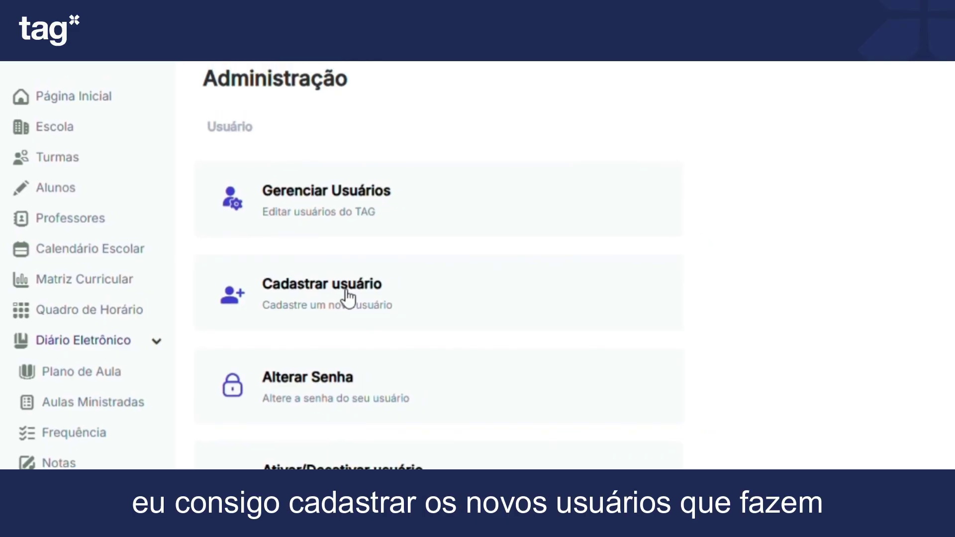
Open the new user registration form, review the available Cargo roles without changing the selection, and clear the Ativo option
{"action": "left_click", "coordinate": [362, 295]}
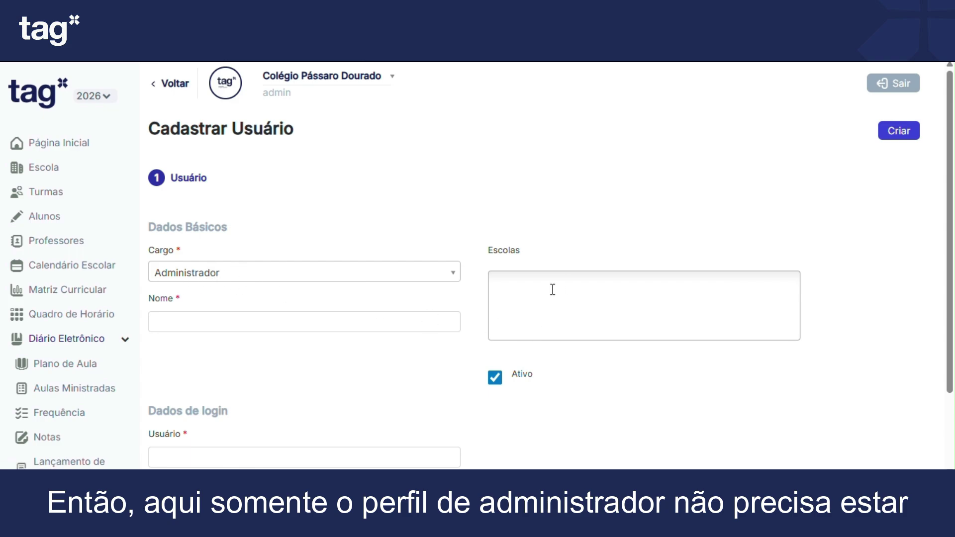
{"action": "left_click", "coordinate": [324, 270]}
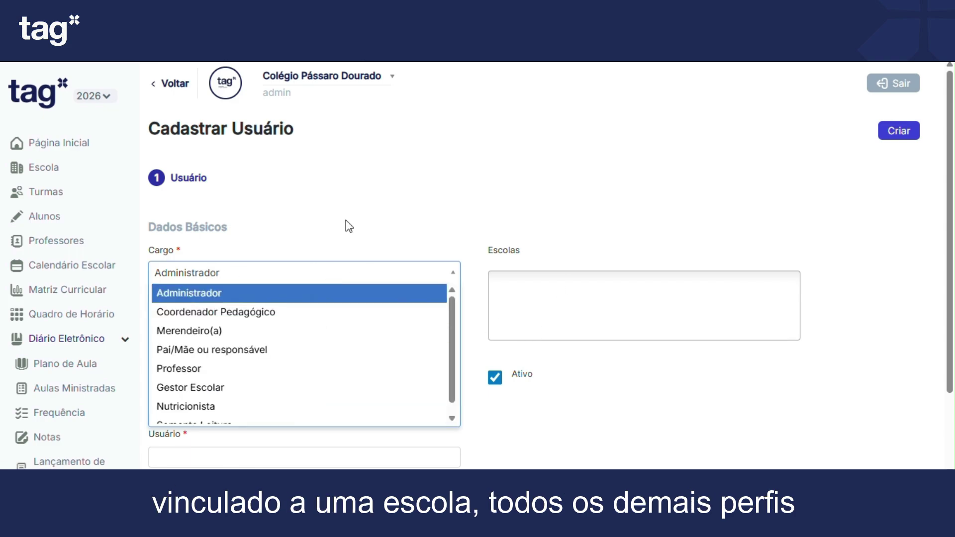
{"action": "left_click", "coordinate": [347, 224]}
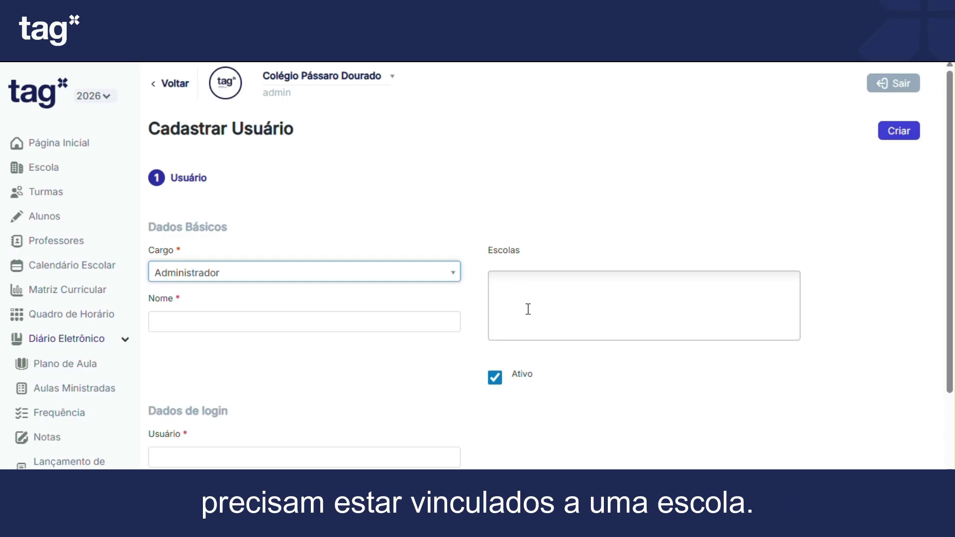
{"action": "left_click", "coordinate": [495, 383]}
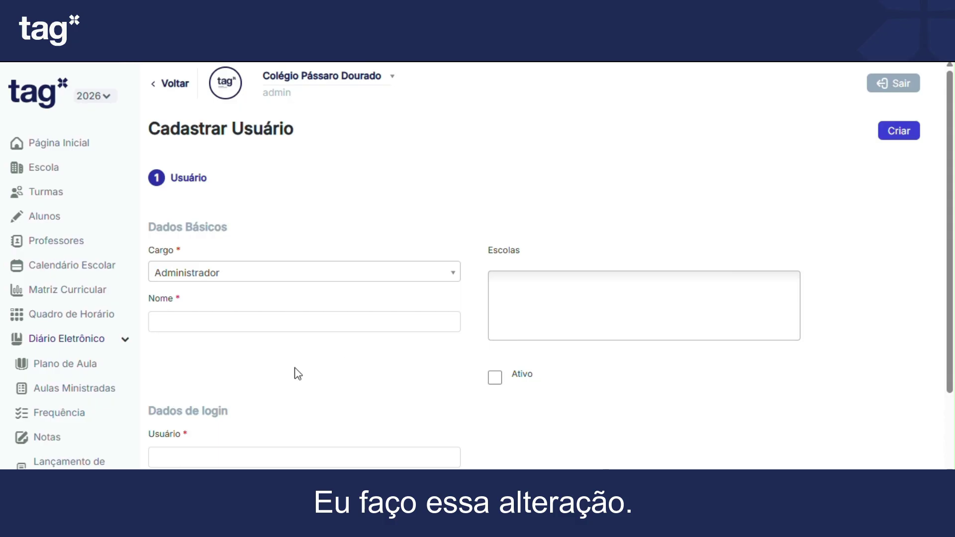
Open the Colégio Pássaro Dourado school record and examine the Etapas da Escola list in its educational data
{"action": "left_click", "coordinate": [37, 171]}
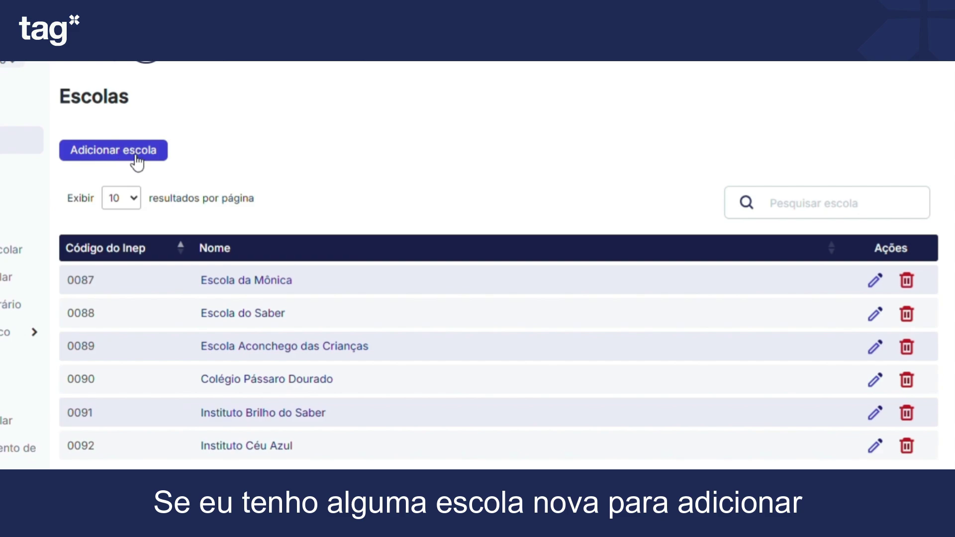
{"action": "left_click", "coordinate": [277, 380]}
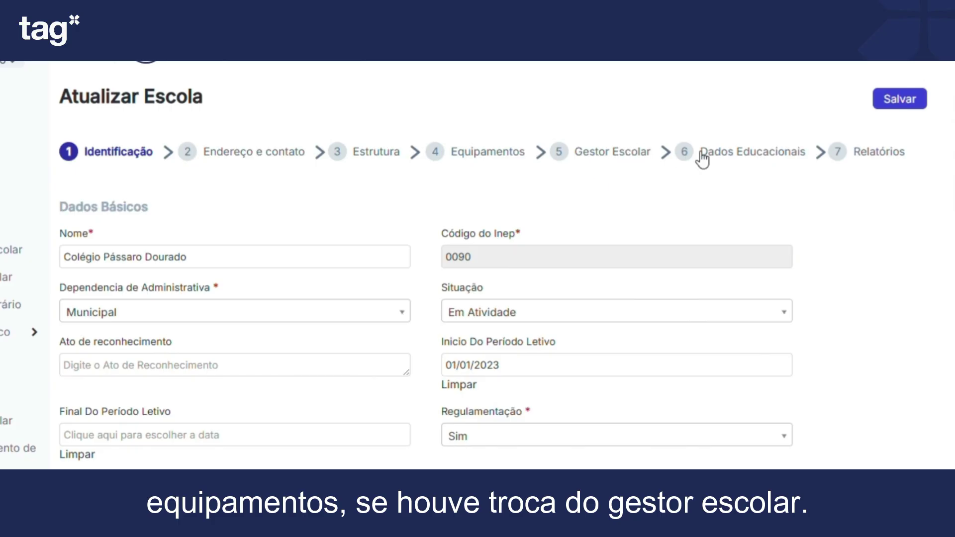
{"action": "left_click", "coordinate": [766, 158]}
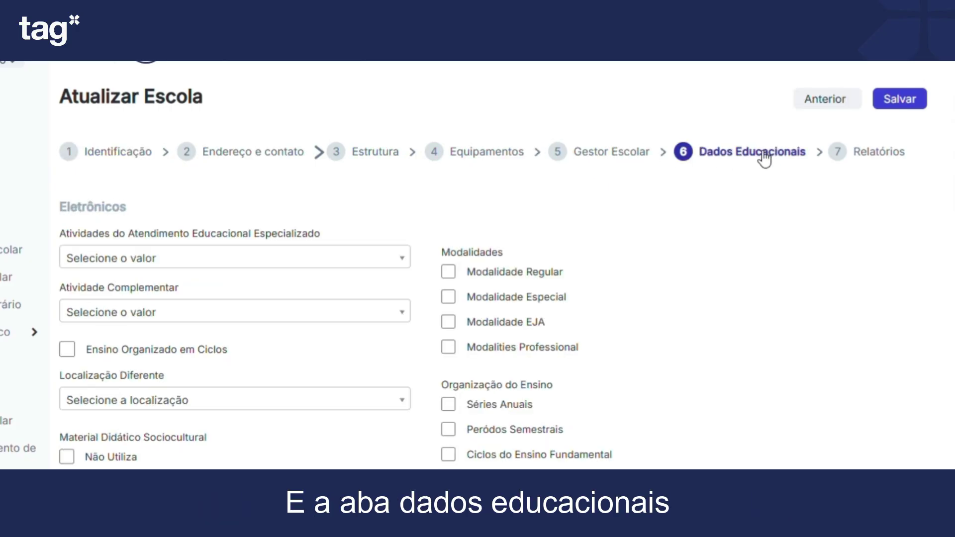
{"action": "scroll", "coordinate": [741, 179], "scroll_direction": "down", "scroll_amount": 8}
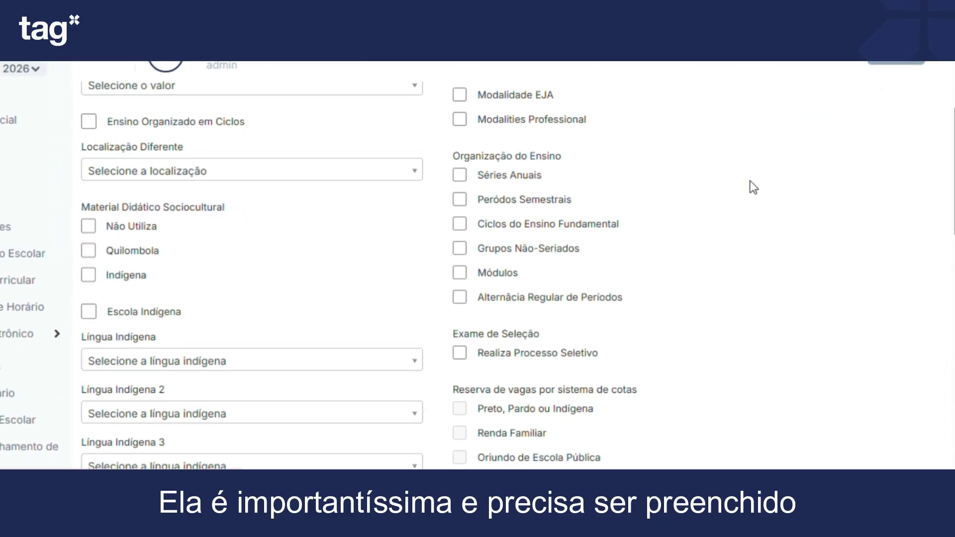
{"action": "scroll", "coordinate": [759, 203], "scroll_direction": "down", "scroll_amount": 3}
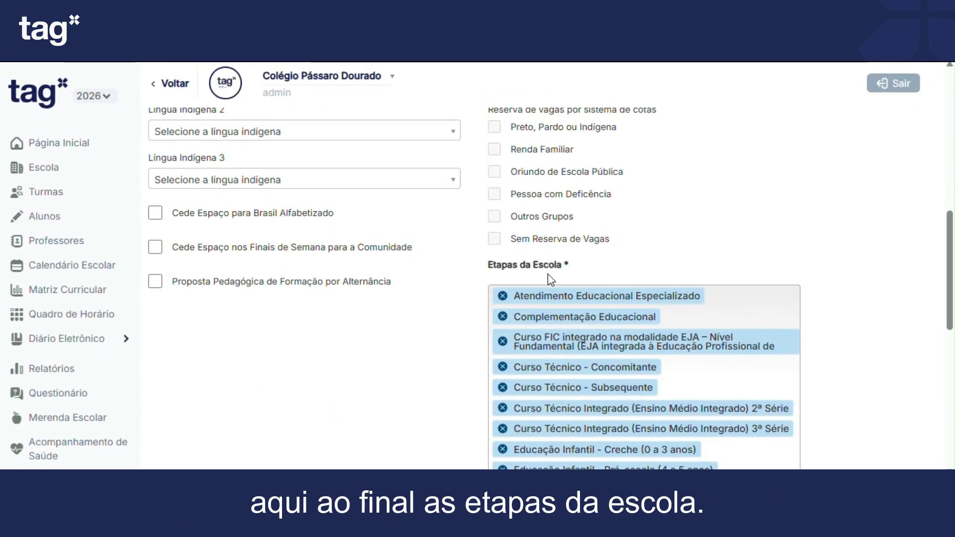
{"action": "scroll", "coordinate": [550, 273], "scroll_direction": "down", "scroll_amount": 4}
{"action": "scroll", "coordinate": [618, 281], "scroll_direction": "down", "scroll_amount": 3}
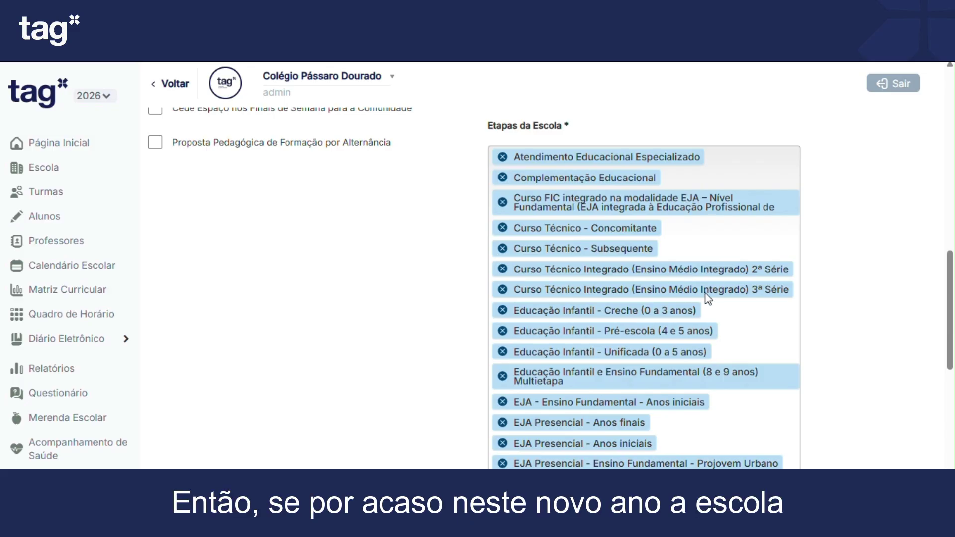
{"action": "scroll", "coordinate": [707, 298], "scroll_direction": "down", "scroll_amount": 5}
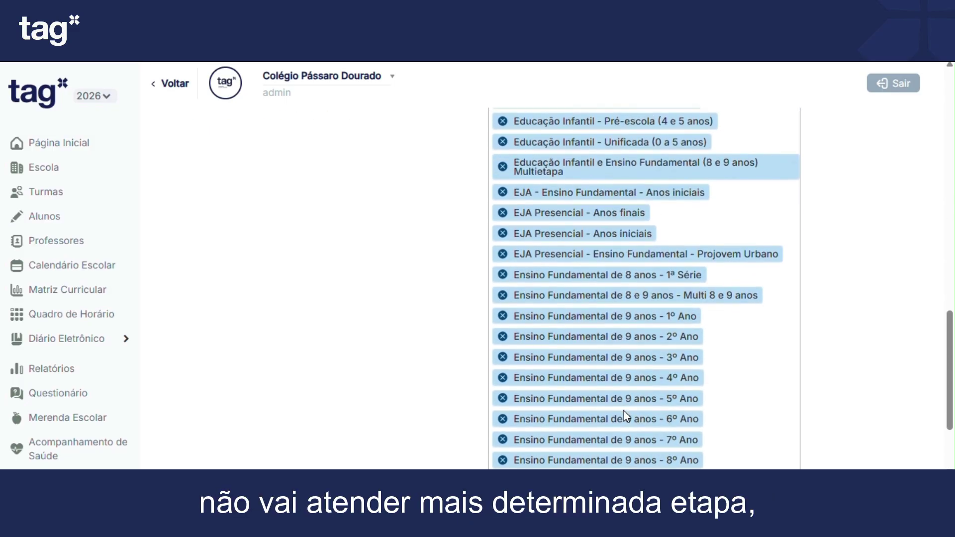
{"action": "scroll", "coordinate": [656, 404], "scroll_direction": "down", "scroll_amount": 3}
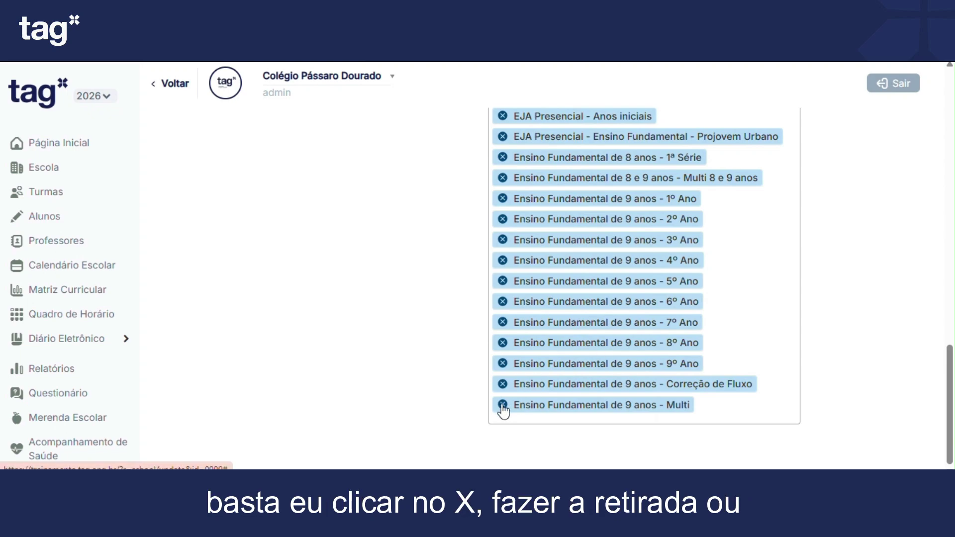
{"action": "scroll", "coordinate": [651, 404], "scroll_direction": "up", "scroll_amount": 2}
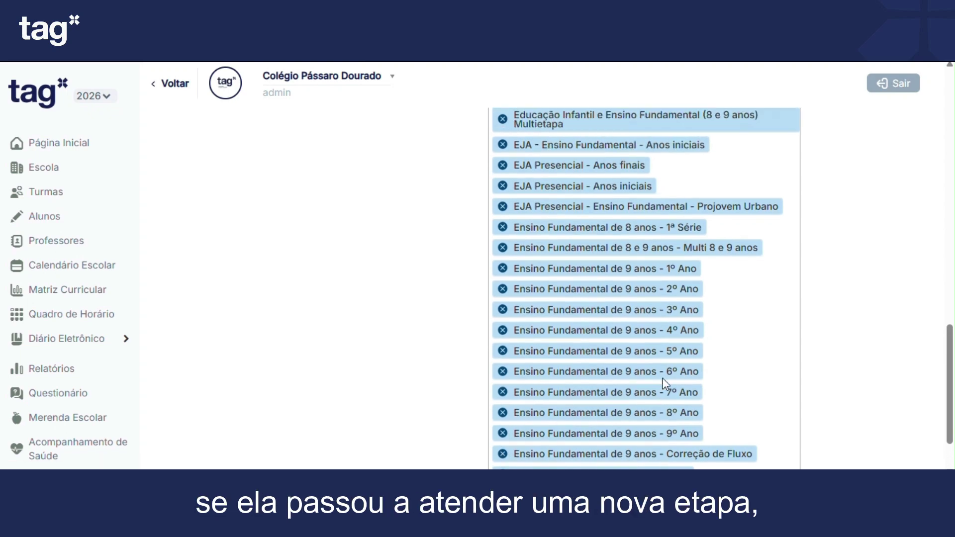
Look through the stages that can be added to Etapas da Escola, then view the school's available reports
{"action": "scroll", "coordinate": [663, 380], "scroll_direction": "up", "scroll_amount": 7}
{"action": "scroll", "coordinate": [663, 353], "scroll_direction": "down", "scroll_amount": 9}
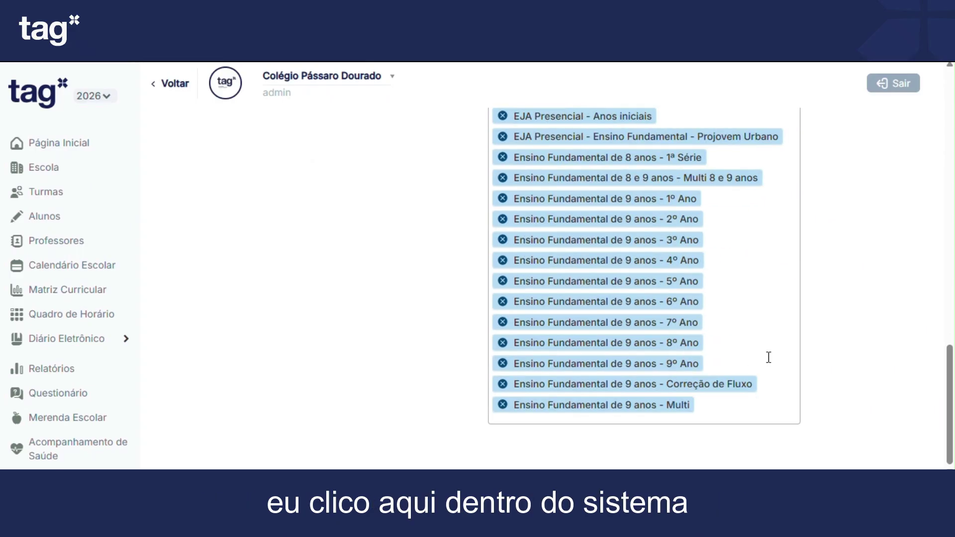
{"action": "left_click", "coordinate": [768, 359]}
{"action": "scroll", "coordinate": [761, 338], "scroll_direction": "up", "scroll_amount": 8}
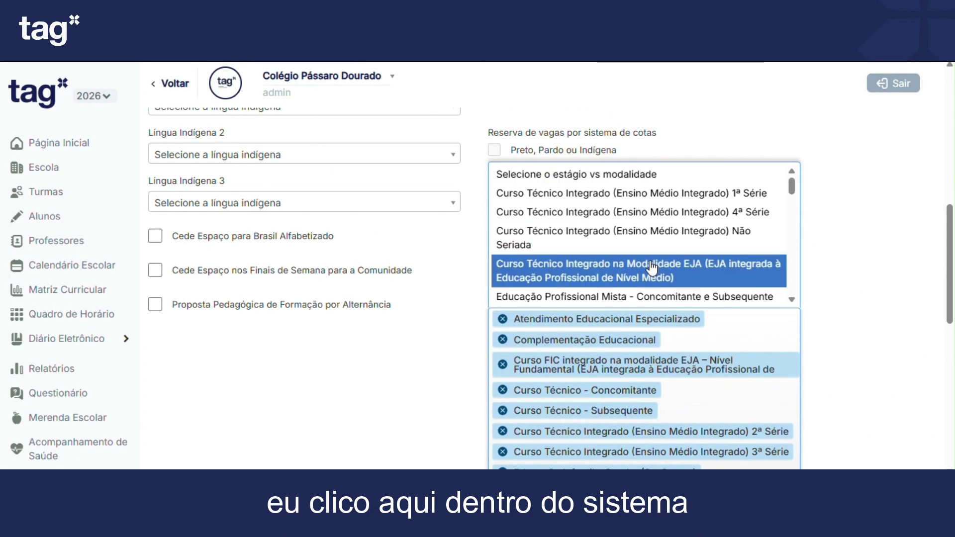
{"action": "left_click", "coordinate": [832, 341]}
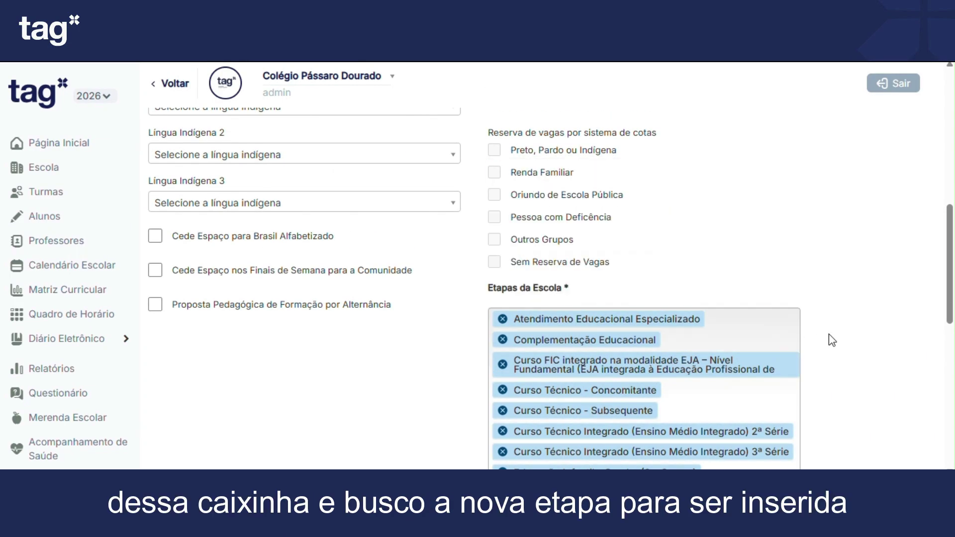
{"action": "scroll", "coordinate": [720, 342], "scroll_direction": "up", "scroll_amount": 10}
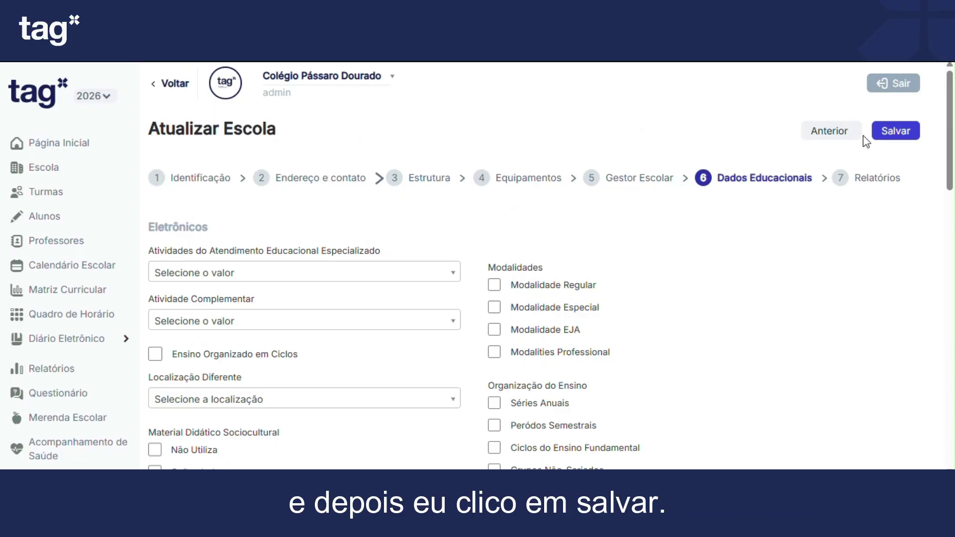
{"action": "left_click", "coordinate": [885, 182]}
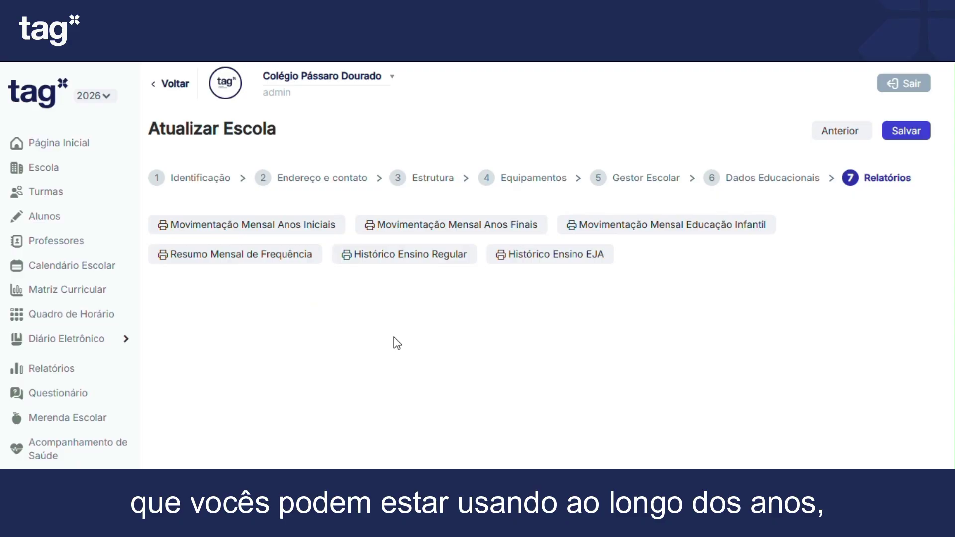
Open the student list and go to its student search
{"action": "left_click", "coordinate": [42, 219]}
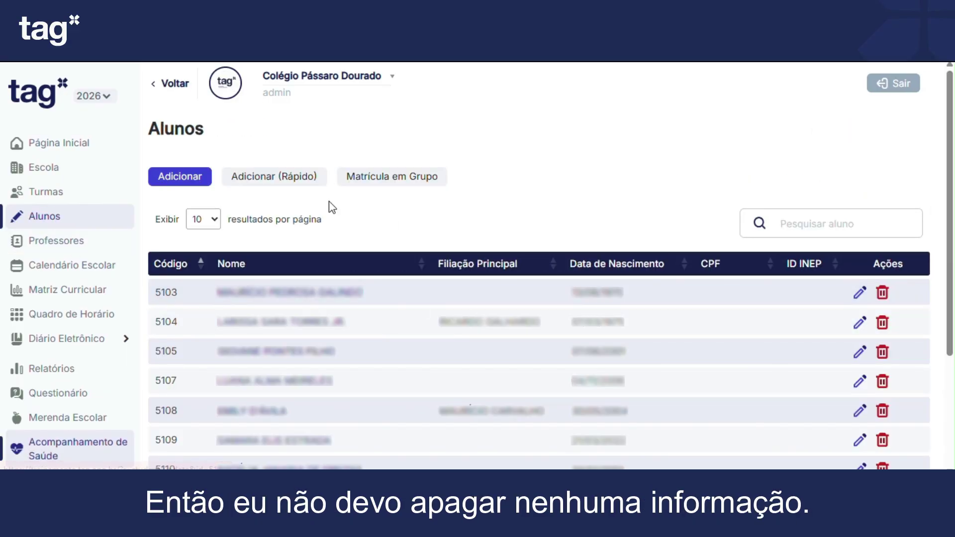
{"action": "left_click", "coordinate": [833, 222]}
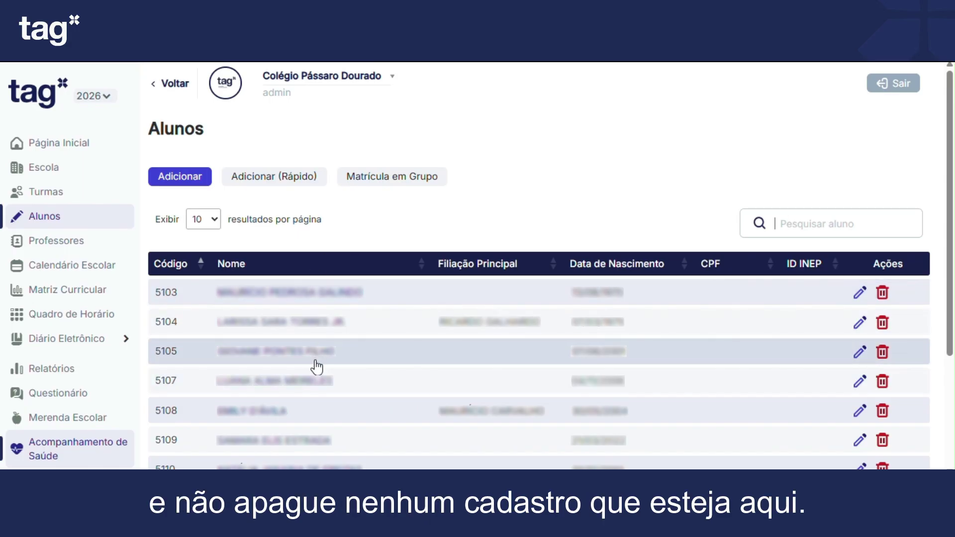
{"action": "left_click", "coordinate": [306, 387]}
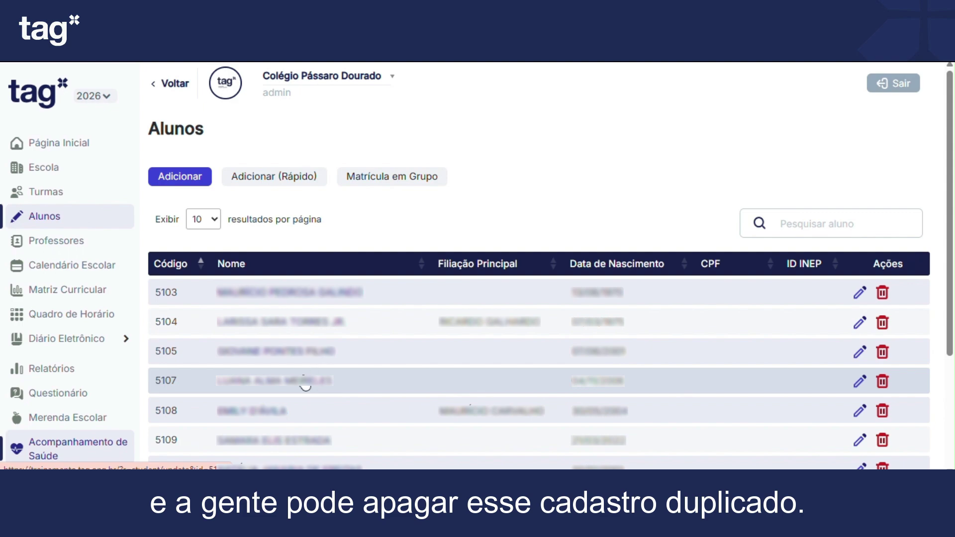
Reuse the 2025 classes 6º ANO VESPERTINO 2025 and 7º ANO 2025 by copying them into the 2026 school year
{"action": "left_click", "coordinate": [59, 197]}
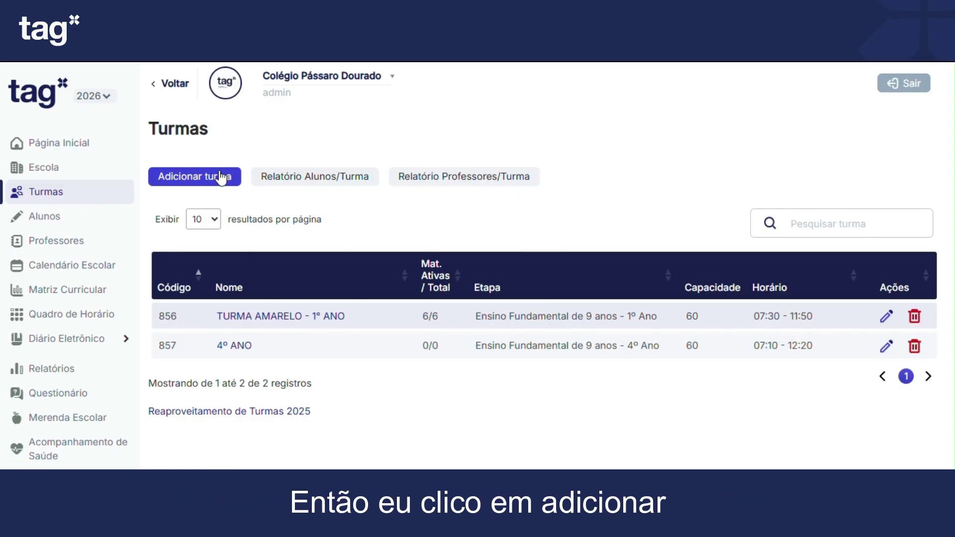
{"action": "left_click", "coordinate": [263, 419]}
{"action": "left_click", "coordinate": [237, 234]}
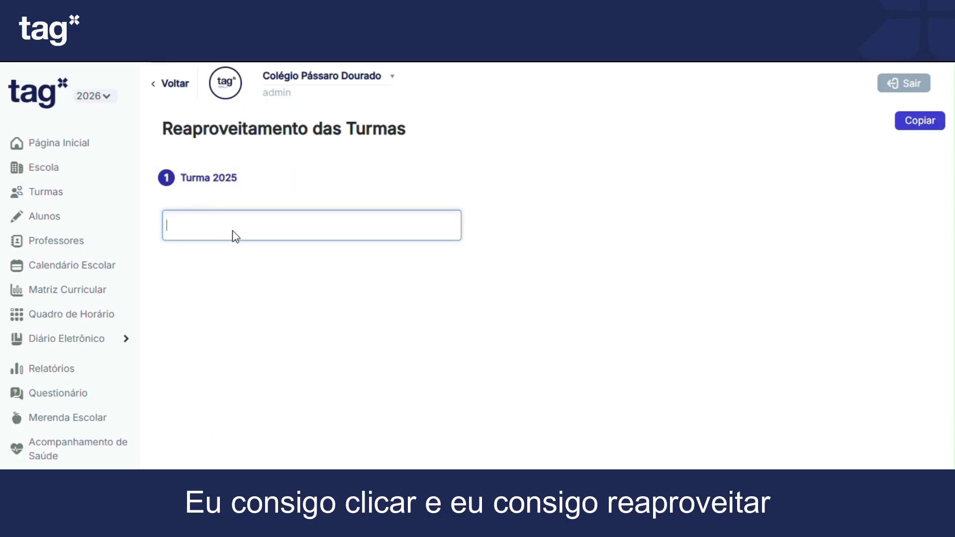
{"action": "left_click", "coordinate": [266, 323]}
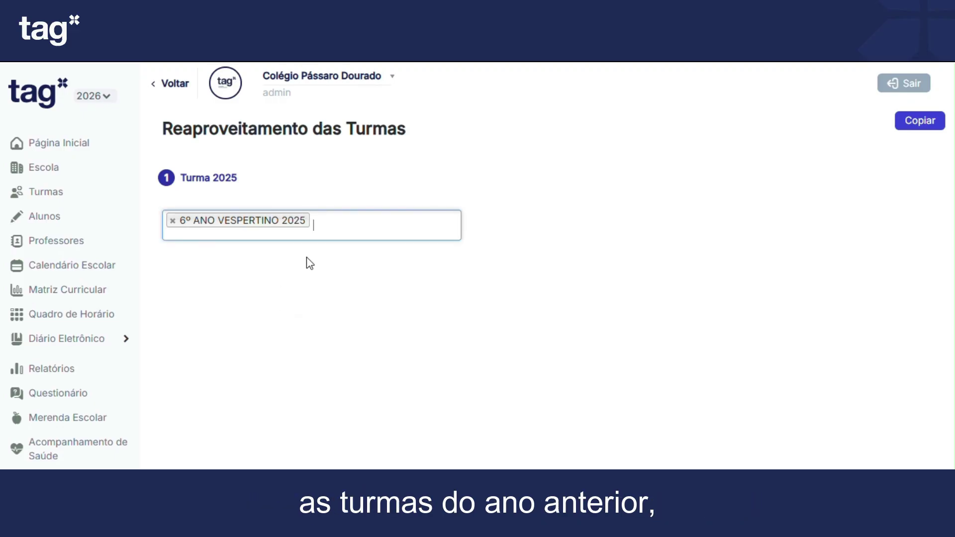
{"action": "left_click", "coordinate": [329, 224]}
{"action": "left_click", "coordinate": [237, 328]}
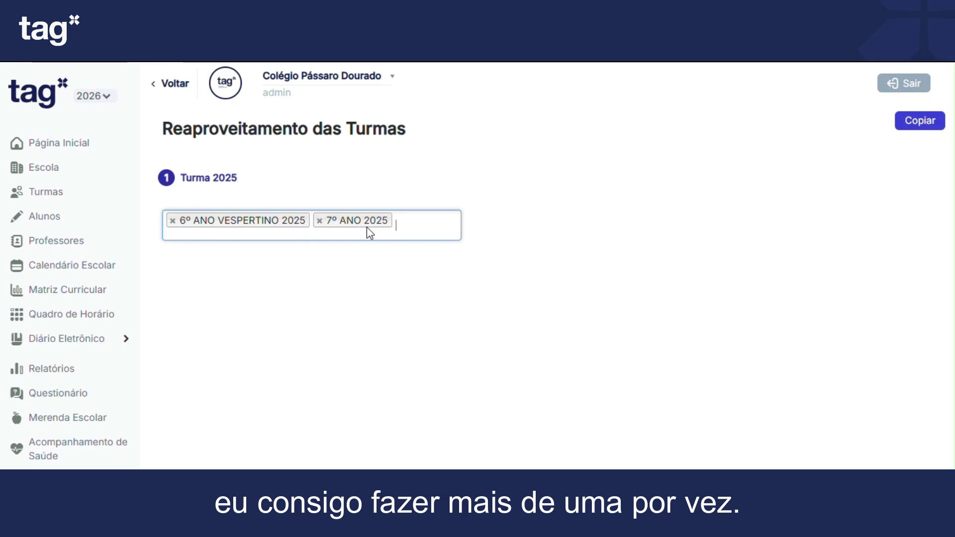
{"action": "left_click", "coordinate": [928, 124]}
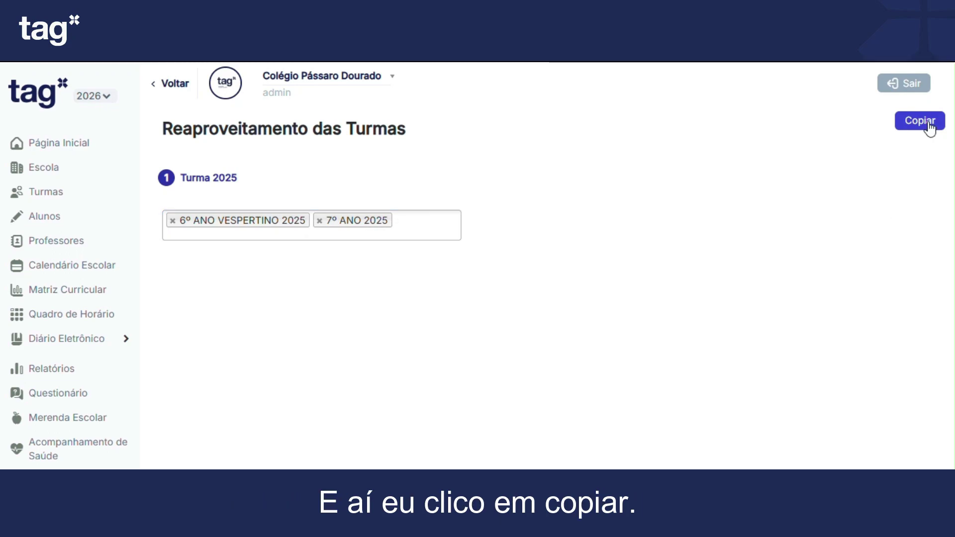
{"action": "left_click", "coordinate": [928, 124]}
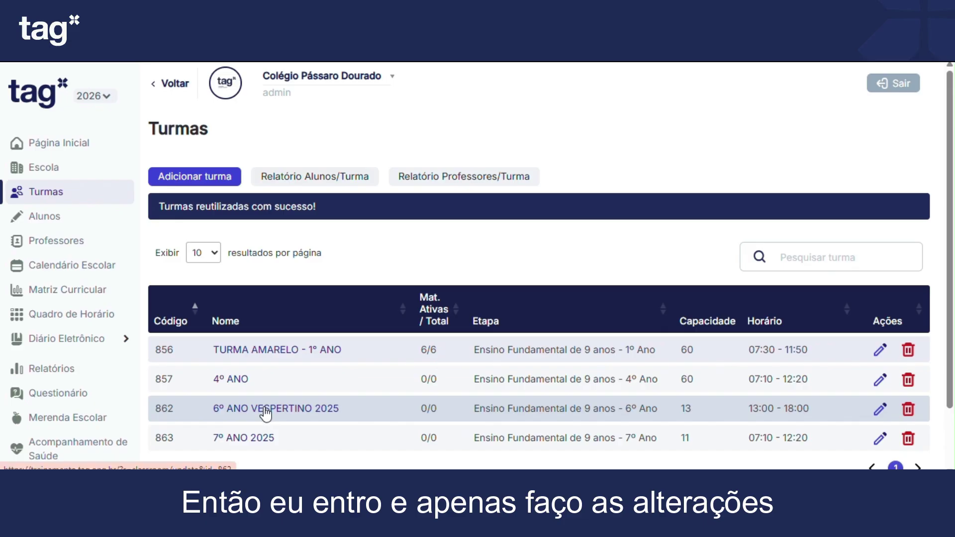
Change the copied sixth-year class's name to 6º ANO VESPERTINO 2026, then check its schedule and pedagogical settings
{"action": "left_click", "coordinate": [266, 413]}
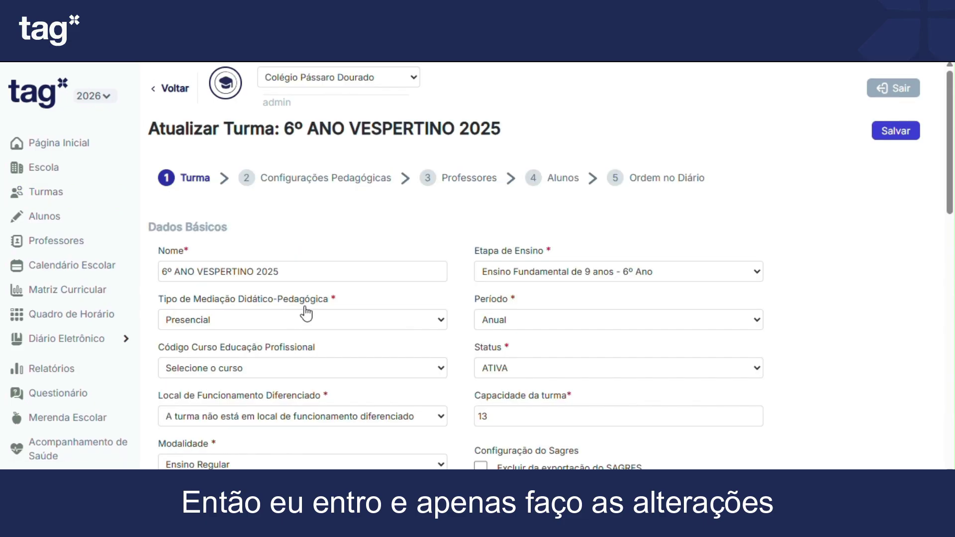
{"action": "left_click", "coordinate": [300, 272]}
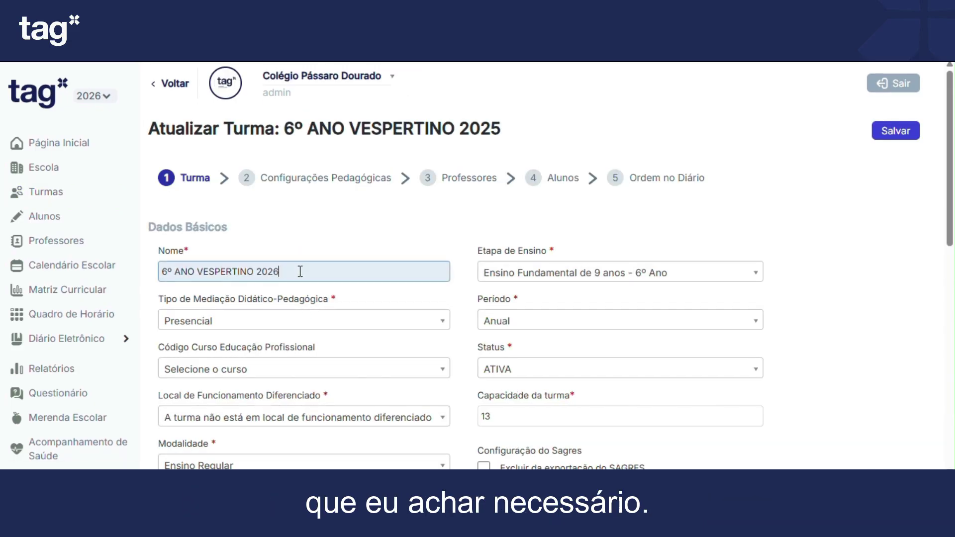
{"action": "scroll", "coordinate": [320, 316], "scroll_direction": "down", "scroll_amount": 4}
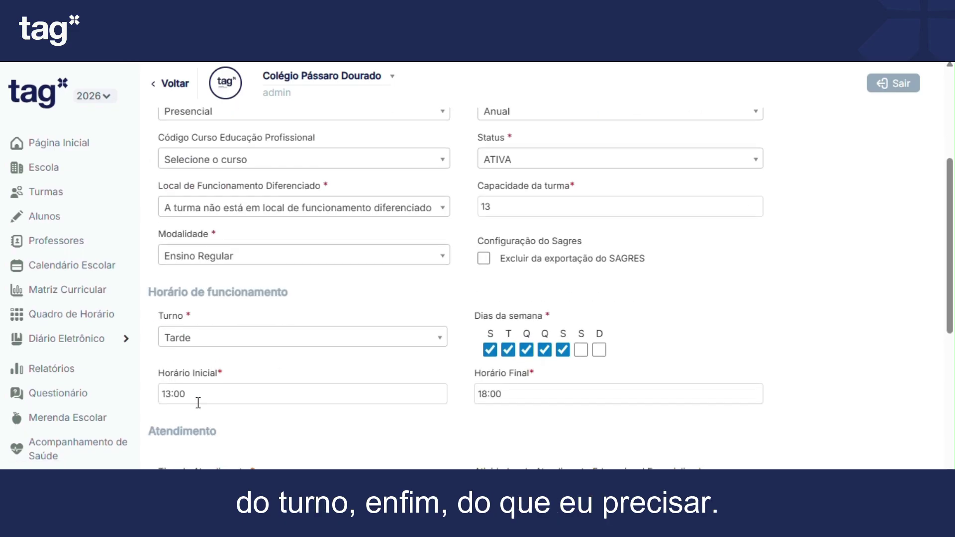
{"action": "scroll", "coordinate": [512, 388], "scroll_direction": "up", "scroll_amount": 4}
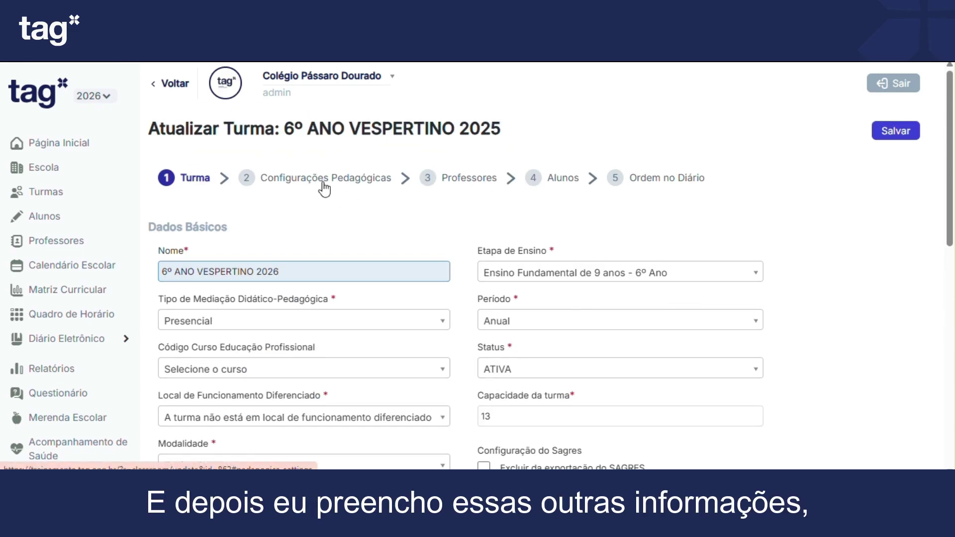
{"action": "left_click", "coordinate": [345, 185]}
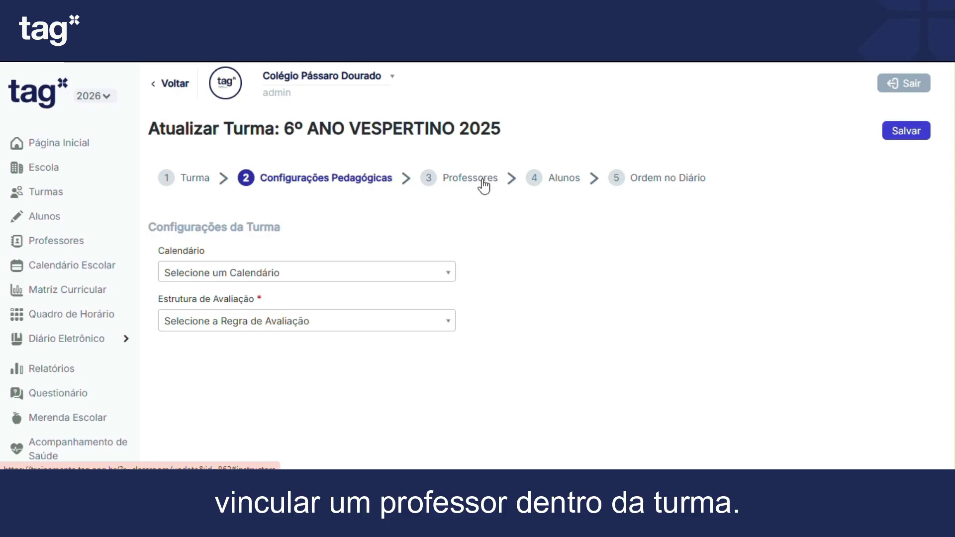
{"action": "left_click", "coordinate": [170, 188]}
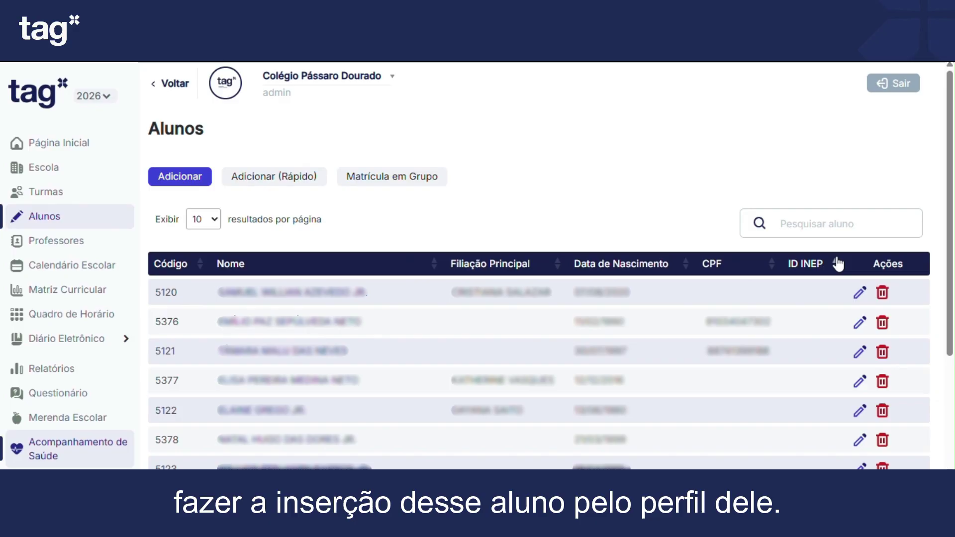
Search the student list for "aabb" and open the first matching student's record
{"action": "left_click", "coordinate": [801, 225]}
{"action": "type", "text": "aabb"}
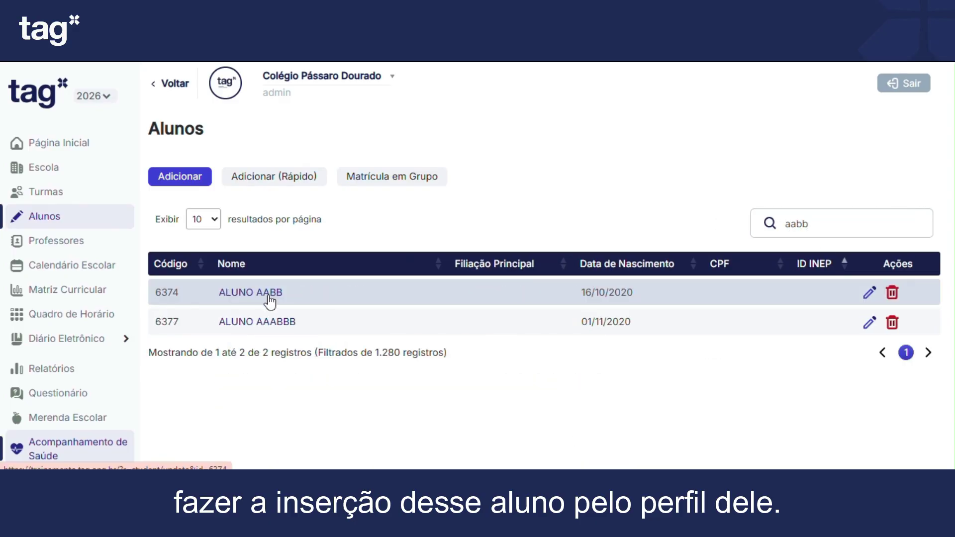
{"action": "left_click", "coordinate": [268, 296]}
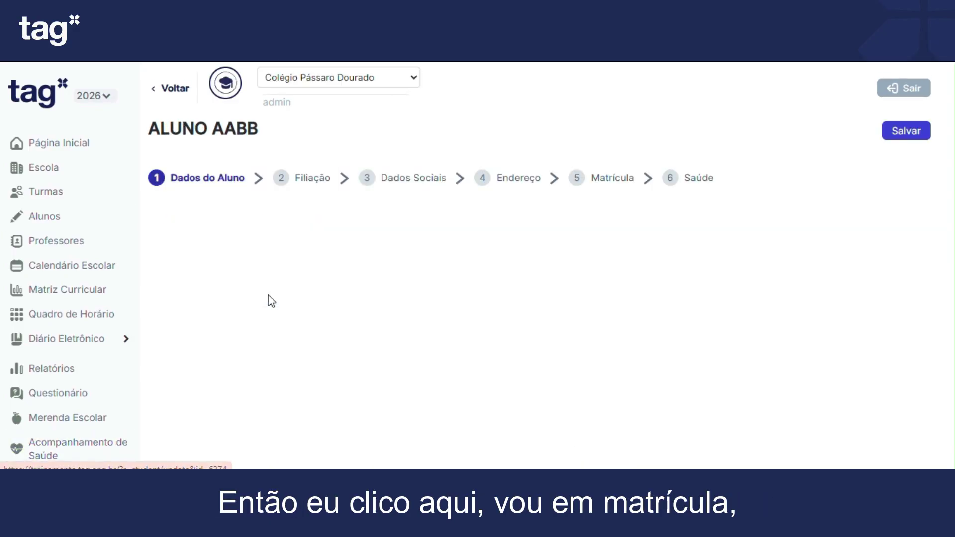
Start a new enrolment on the student's record and select the class 4º ANO
{"action": "left_click", "coordinate": [618, 182]}
{"action": "left_click", "coordinate": [188, 227]}
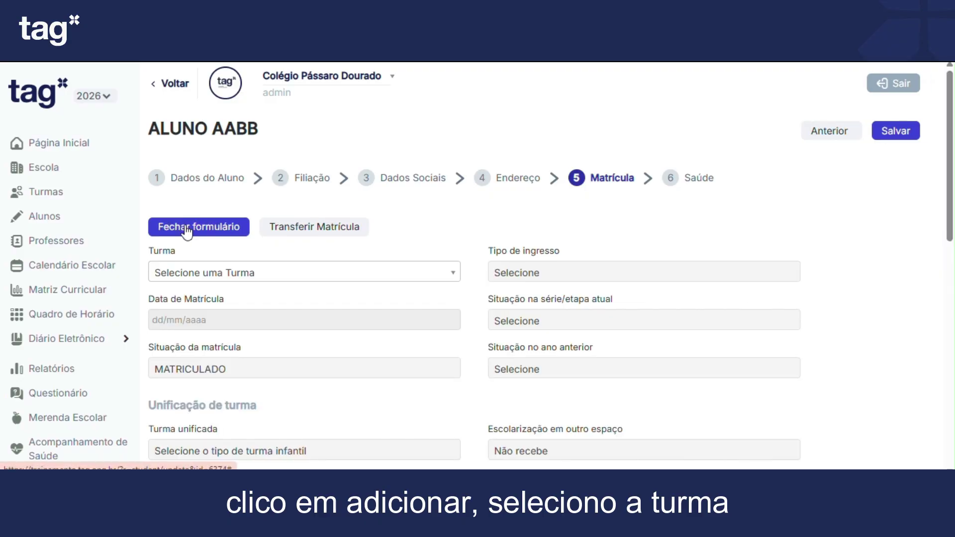
{"action": "left_click", "coordinate": [215, 275]}
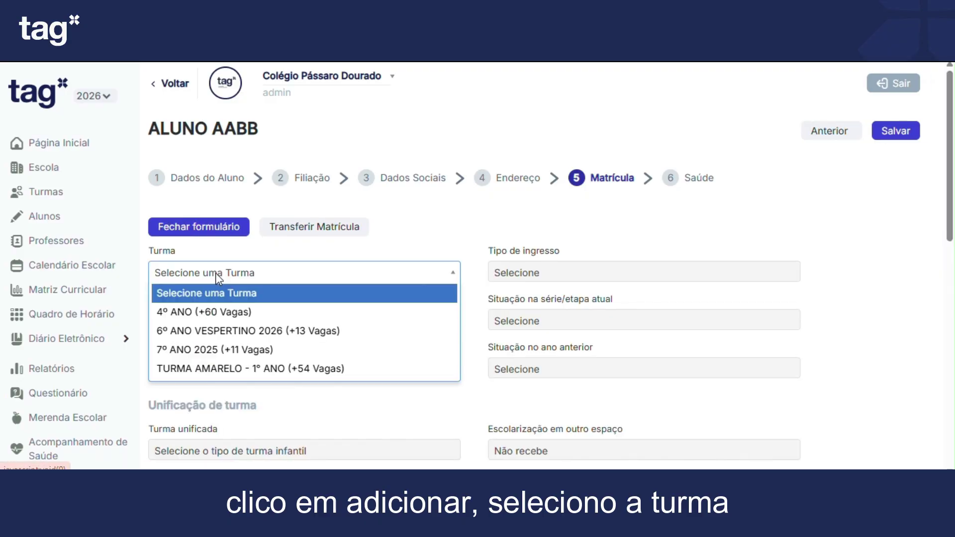
{"action": "left_click", "coordinate": [221, 314]}
{"action": "scroll", "coordinate": [223, 314], "scroll_direction": "down", "scroll_amount": 1}
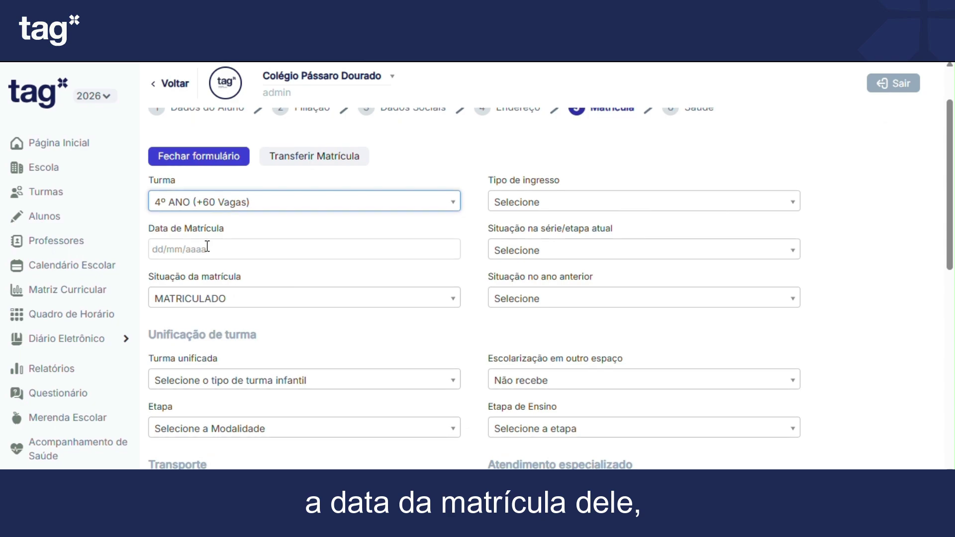
{"action": "scroll", "coordinate": [211, 246], "scroll_direction": "down", "scroll_amount": 1}
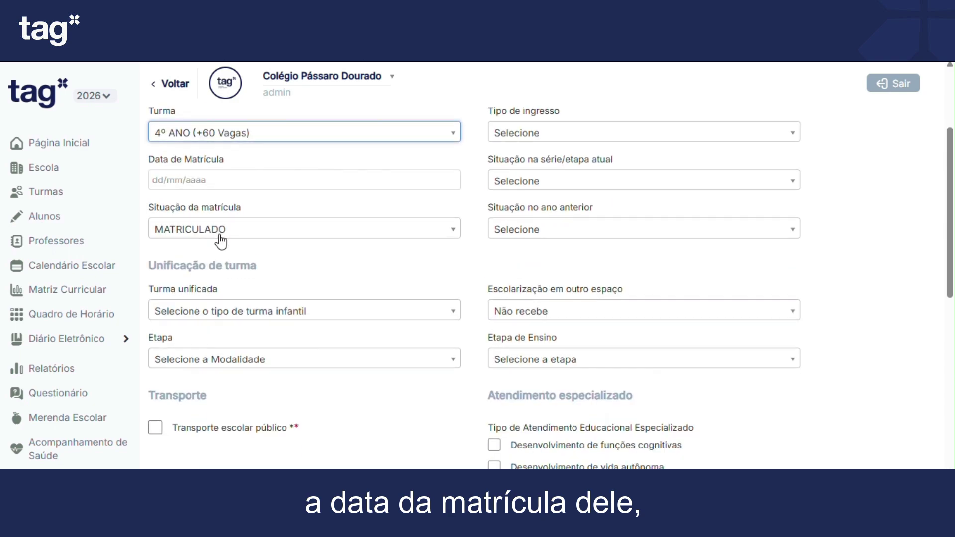
Examine the stage options and the remaining fields of the enrolment form
{"action": "left_click", "coordinate": [216, 363]}
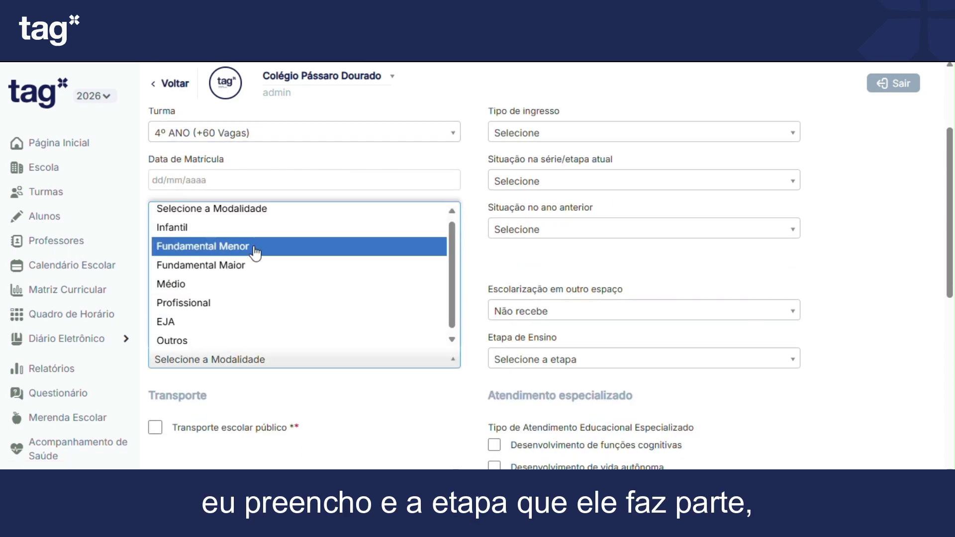
{"action": "left_click", "coordinate": [440, 443]}
{"action": "scroll", "coordinate": [633, 323], "scroll_direction": "down", "scroll_amount": 1}
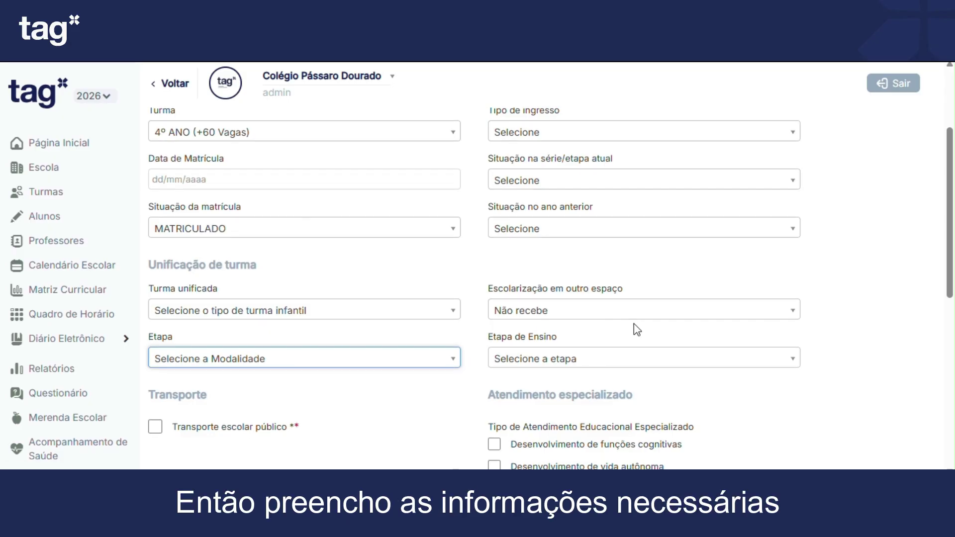
{"action": "scroll", "coordinate": [634, 330], "scroll_direction": "down", "scroll_amount": 4}
{"action": "scroll", "coordinate": [647, 326], "scroll_direction": "up", "scroll_amount": 6}
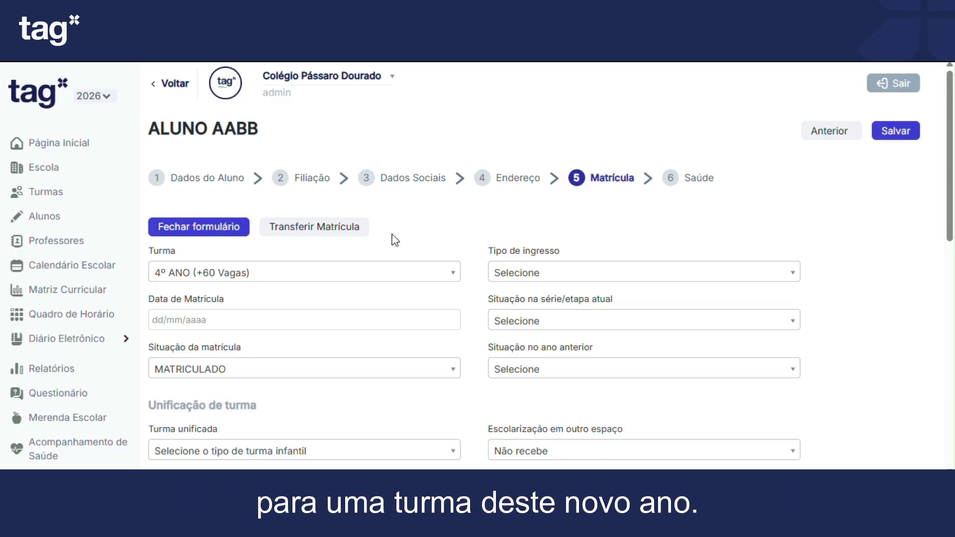
Enrol the students of the 2025 class 3º ANO TESTE as a group in the 2026 class 4º ANO and save
{"action": "left_click", "coordinate": [60, 218]}
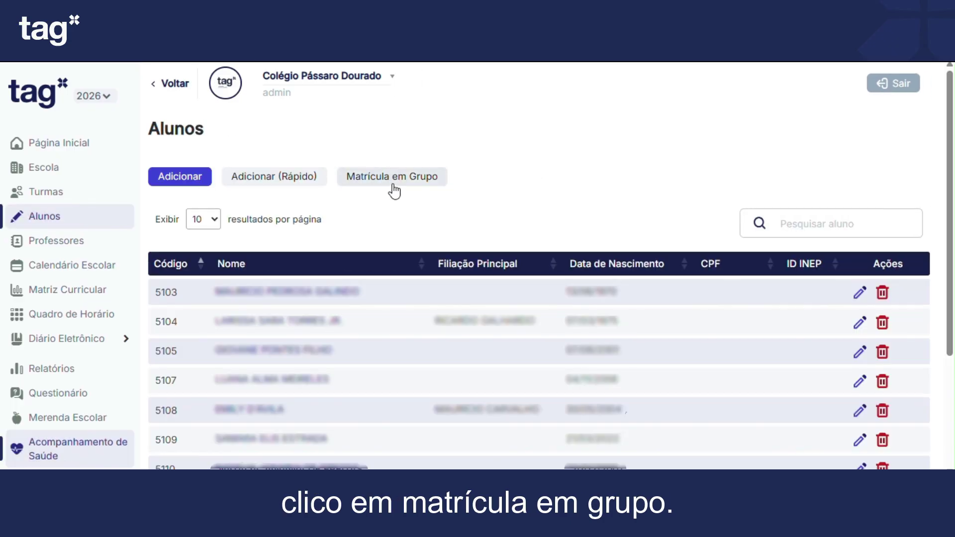
{"action": "left_click", "coordinate": [396, 187]}
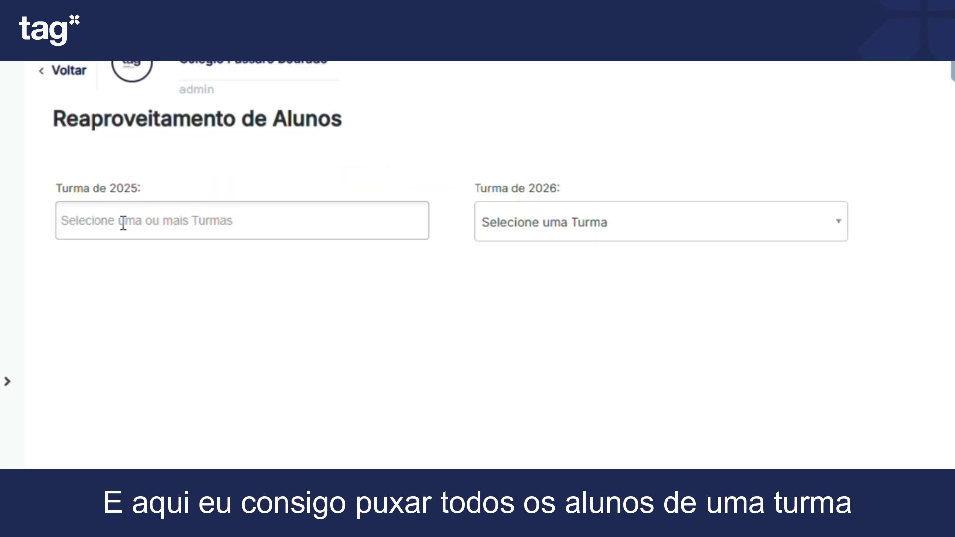
{"action": "left_click", "coordinate": [124, 222]}
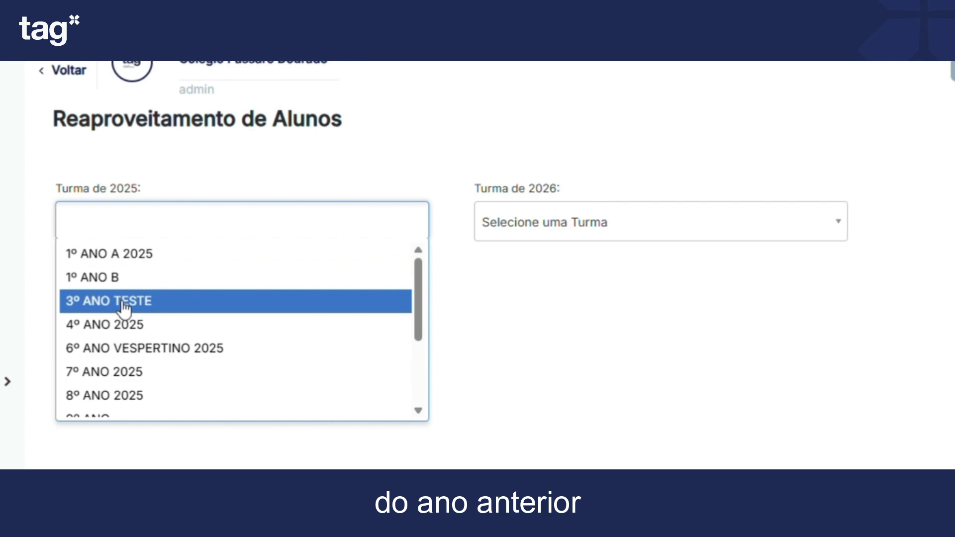
{"action": "left_click", "coordinate": [95, 303]}
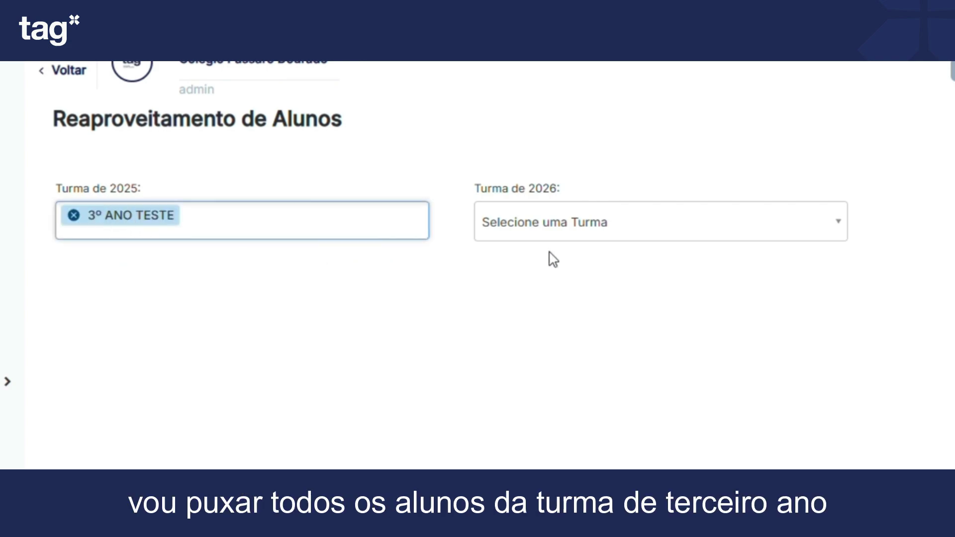
{"action": "left_click", "coordinate": [550, 225]}
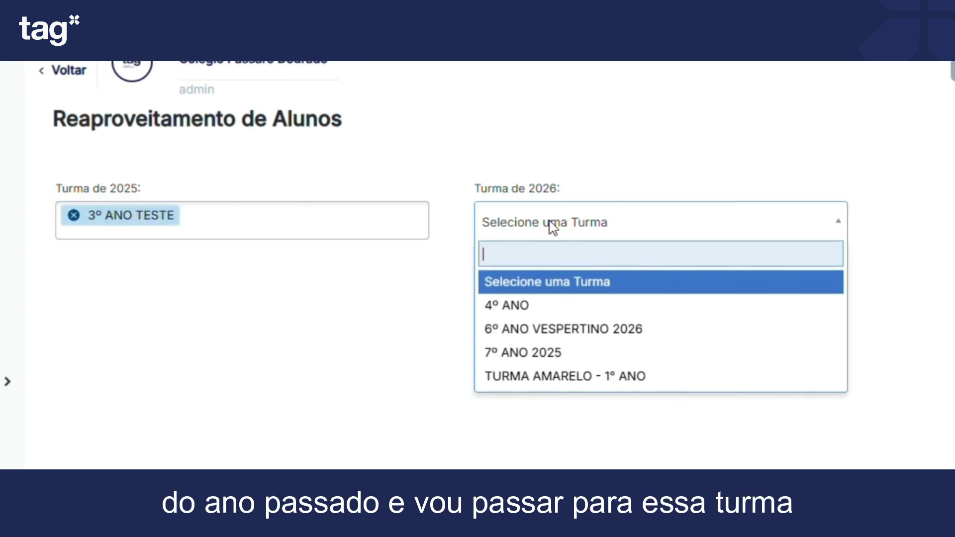
{"action": "left_click", "coordinate": [533, 309]}
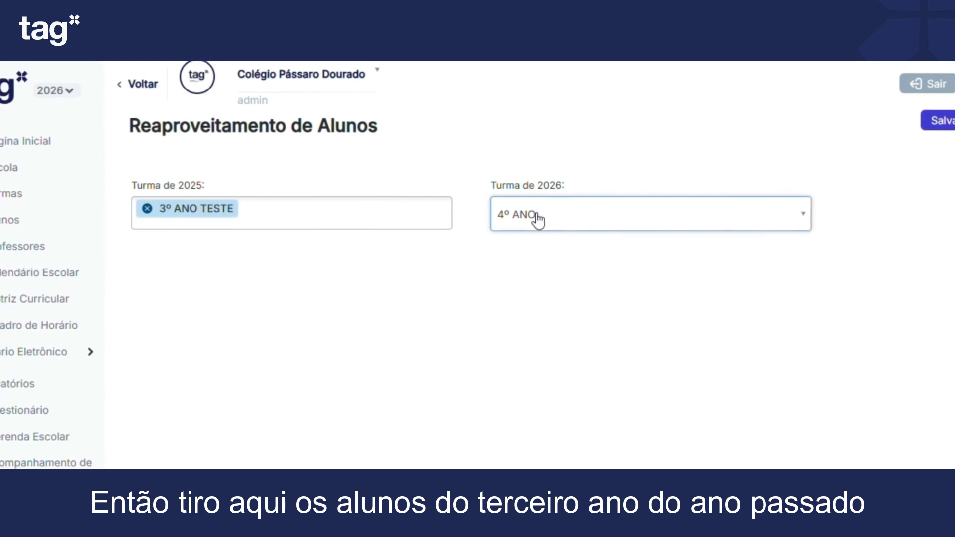
{"action": "left_click", "coordinate": [930, 124]}
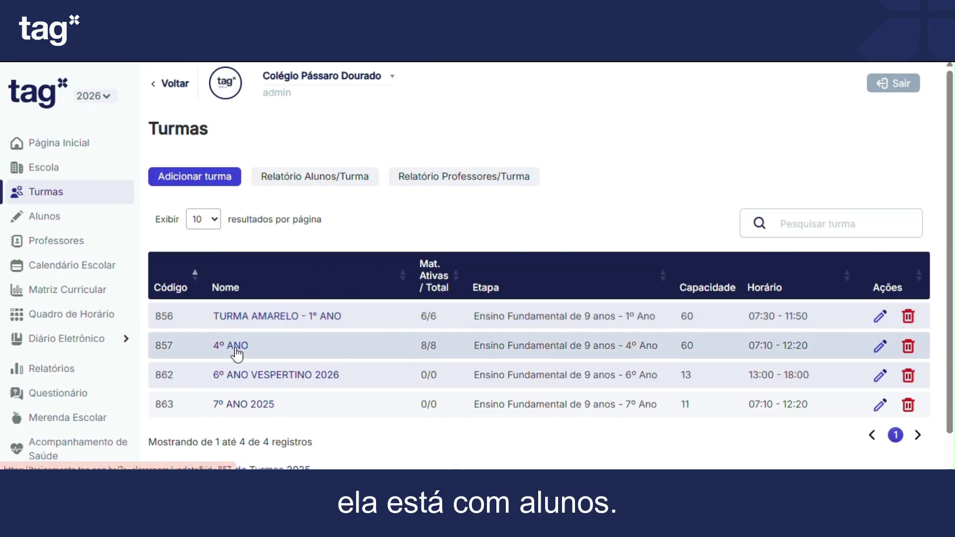
Open the 4º ANO class and review its list of enrolled students
{"action": "left_click", "coordinate": [237, 347]}
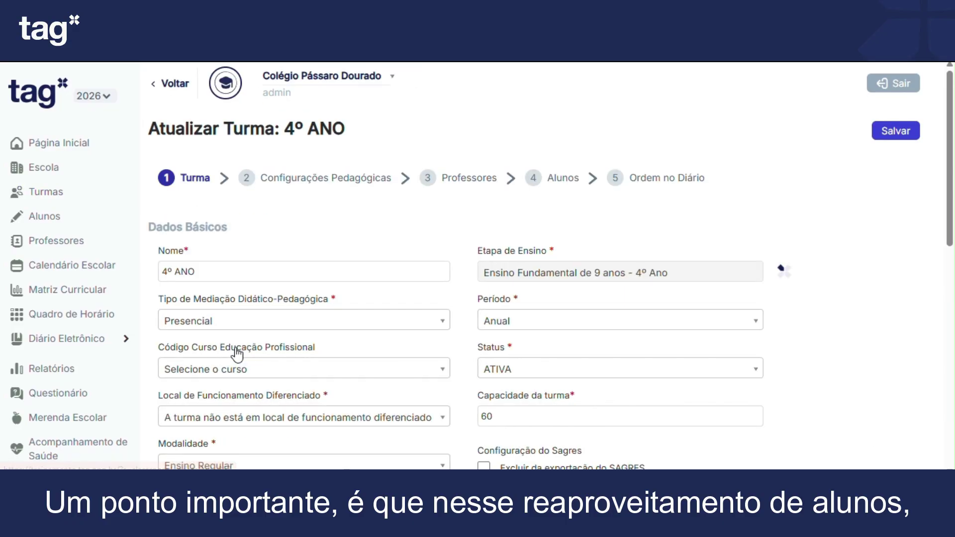
{"action": "left_click", "coordinate": [578, 184]}
{"action": "scroll", "coordinate": [401, 334], "scroll_direction": "down", "scroll_amount": 1}
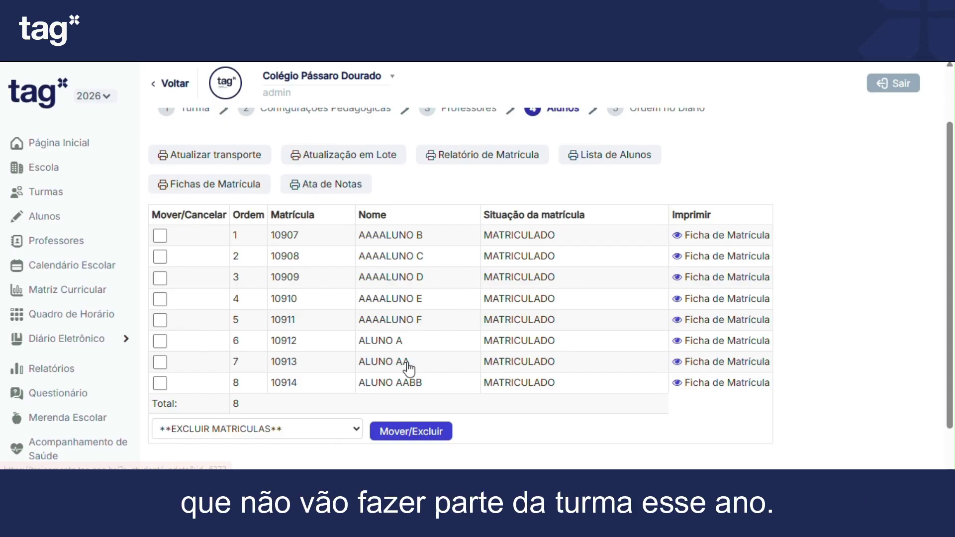
{"action": "scroll", "coordinate": [415, 364], "scroll_direction": "up", "scroll_amount": 2}
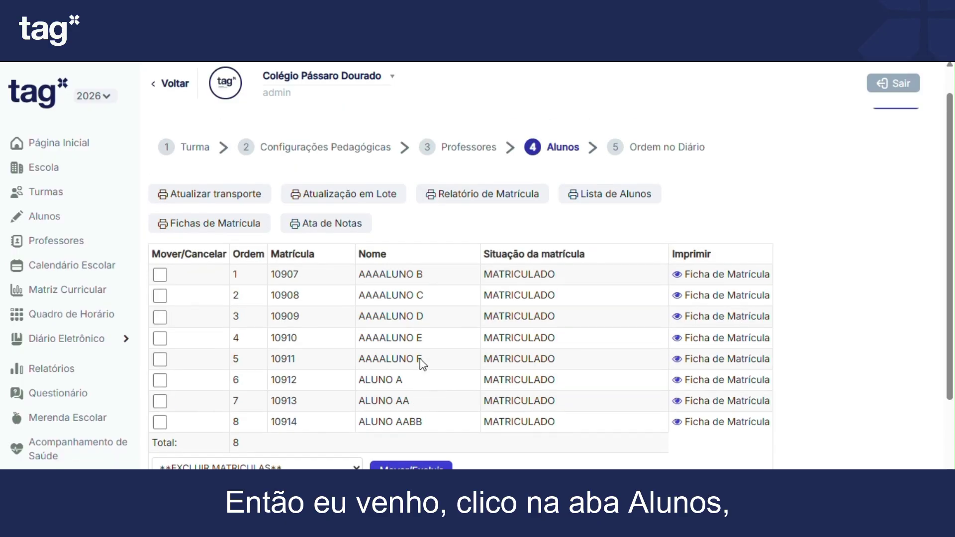
{"action": "scroll", "coordinate": [560, 182], "scroll_direction": "down", "scroll_amount": 2}
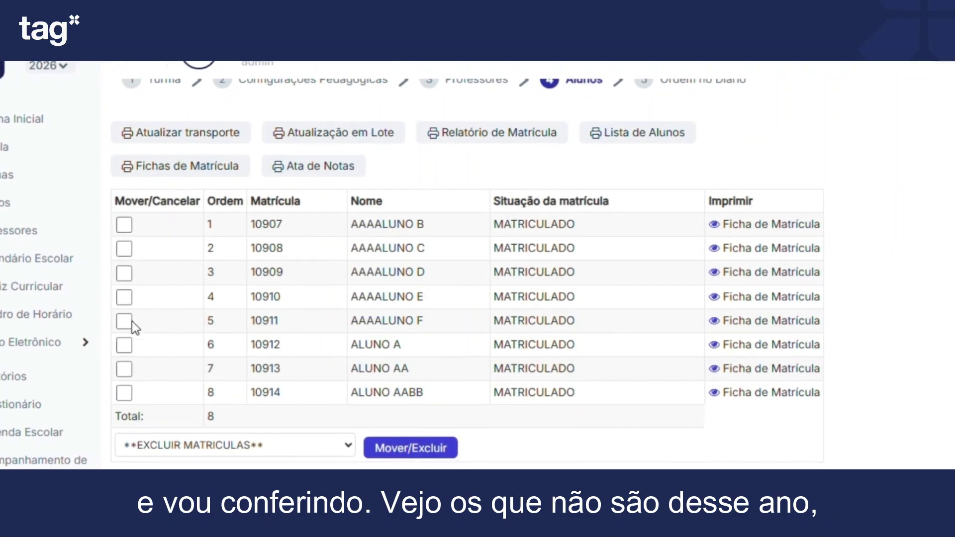
Delete only the last listed student's enrolment from the 4º ANO class
{"action": "left_click", "coordinate": [106, 399]}
{"action": "left_click", "coordinate": [106, 374]}
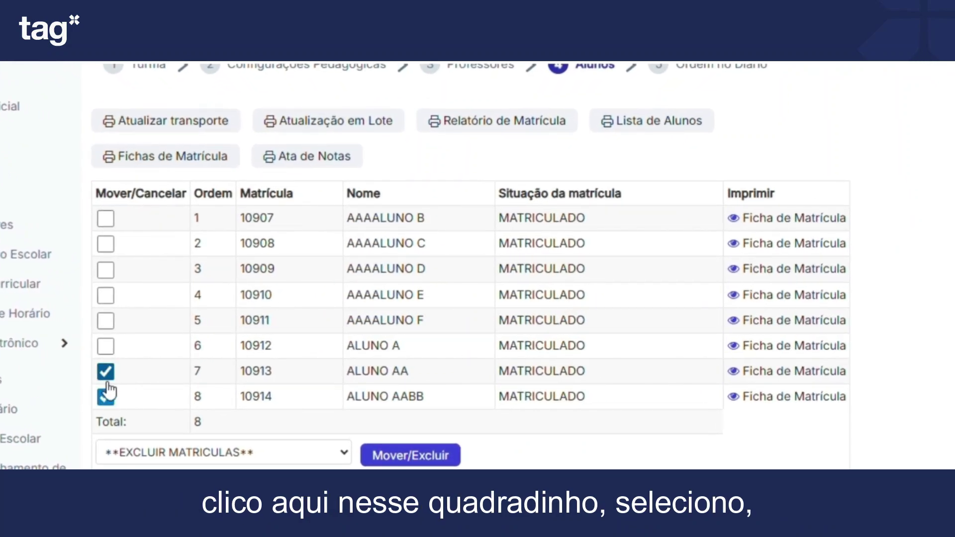
{"action": "left_click", "coordinate": [107, 374]}
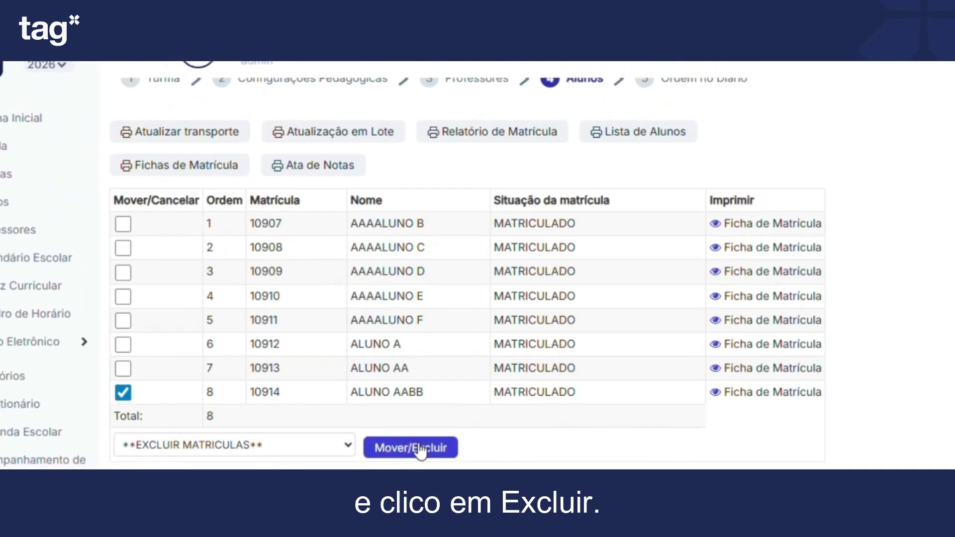
{"action": "left_click", "coordinate": [419, 457]}
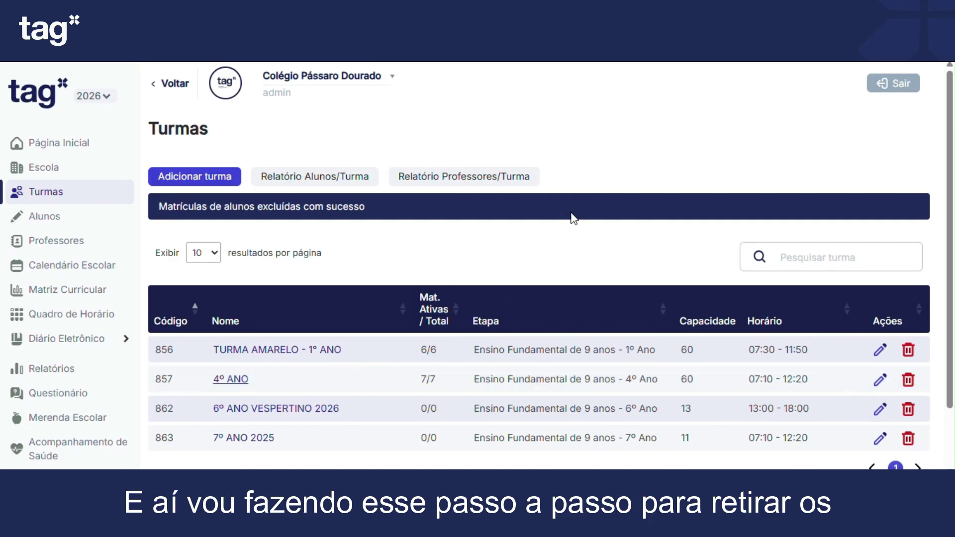
{"action": "left_click", "coordinate": [563, 179]}
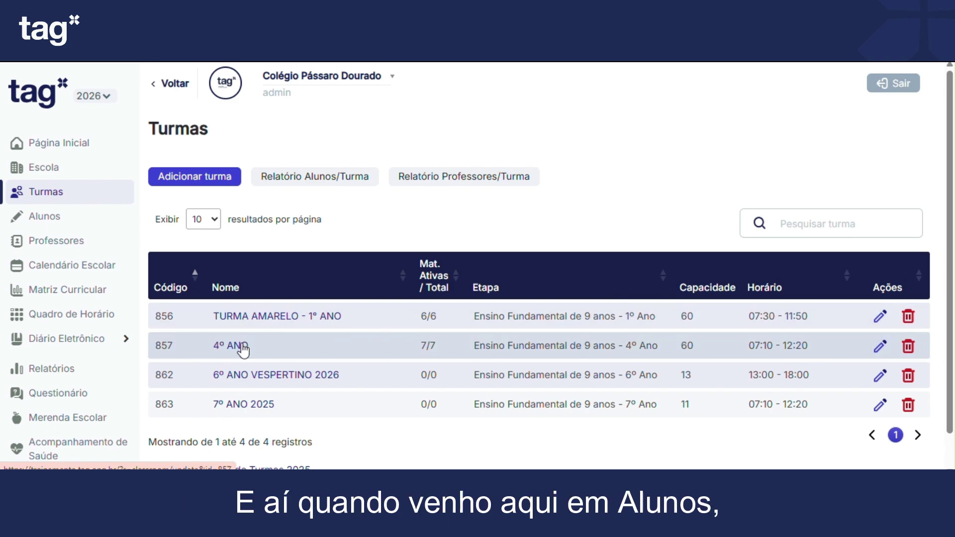
Reopen the 4º ANO class's student list and go to the batch update of its enrolments
{"action": "left_click", "coordinate": [244, 350]}
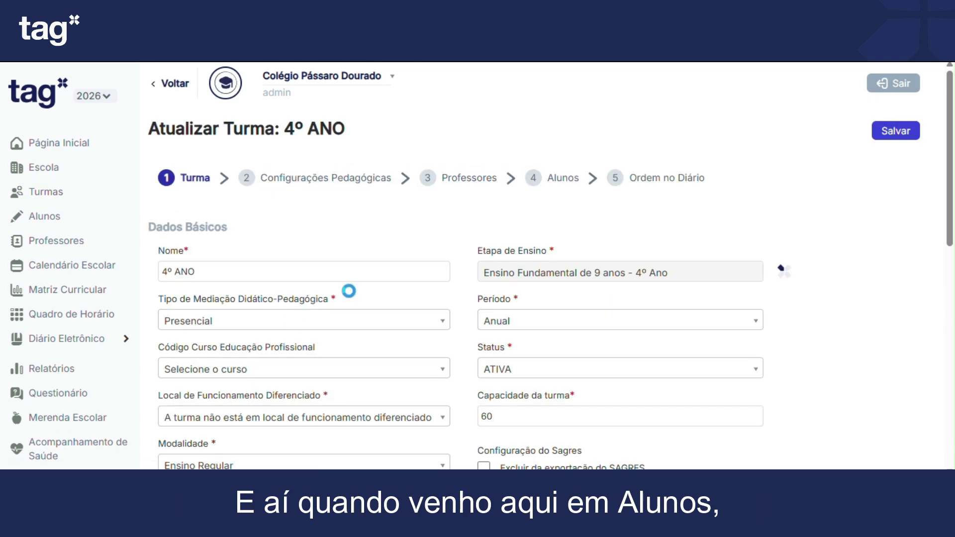
{"action": "left_click", "coordinate": [556, 180]}
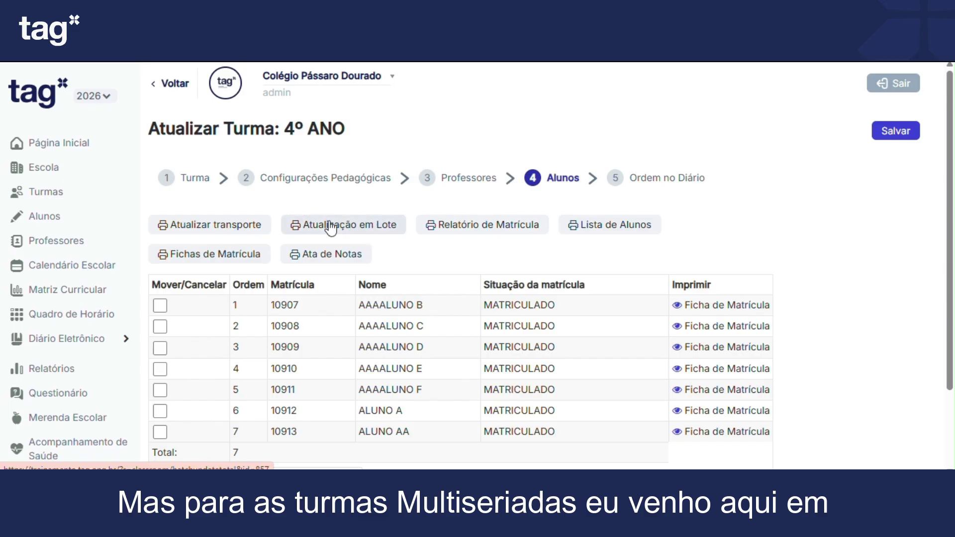
{"action": "left_click", "coordinate": [353, 234]}
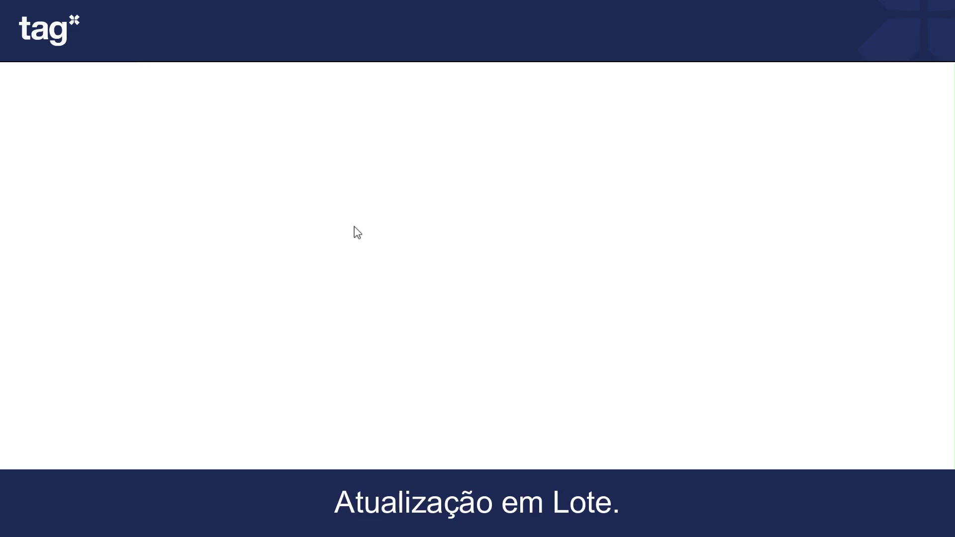
Check the individual stage options offered for the first two students of the class
{"action": "left_click", "coordinate": [403, 175]}
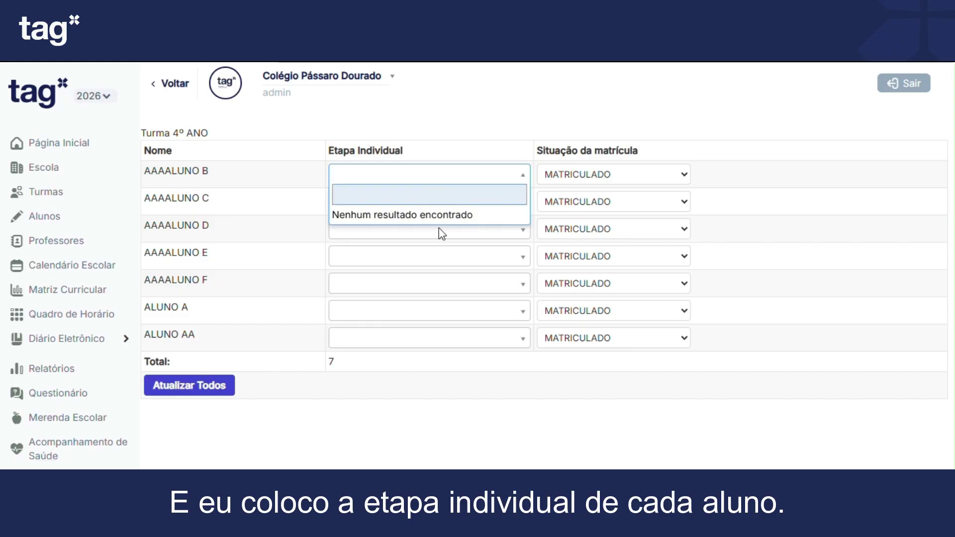
{"action": "left_click", "coordinate": [459, 145]}
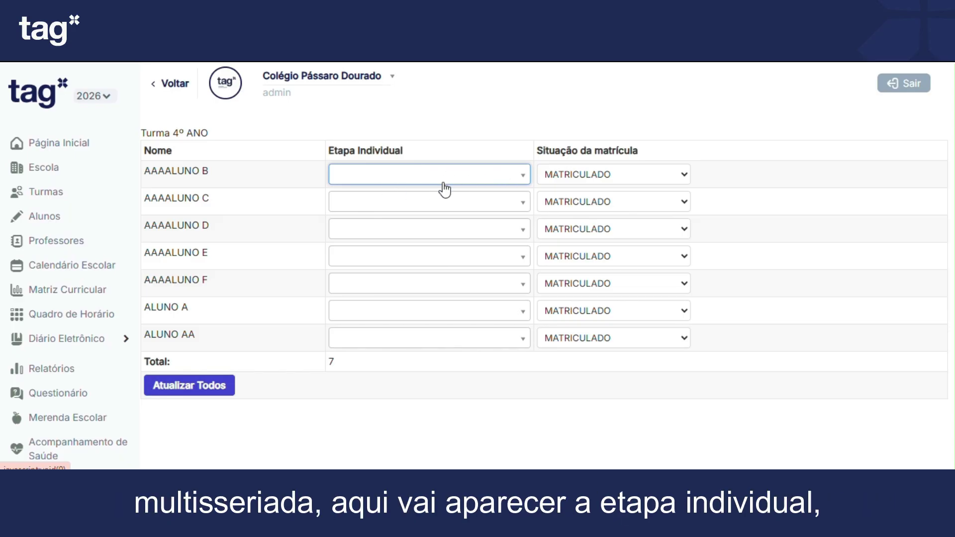
{"action": "left_click", "coordinate": [495, 177]}
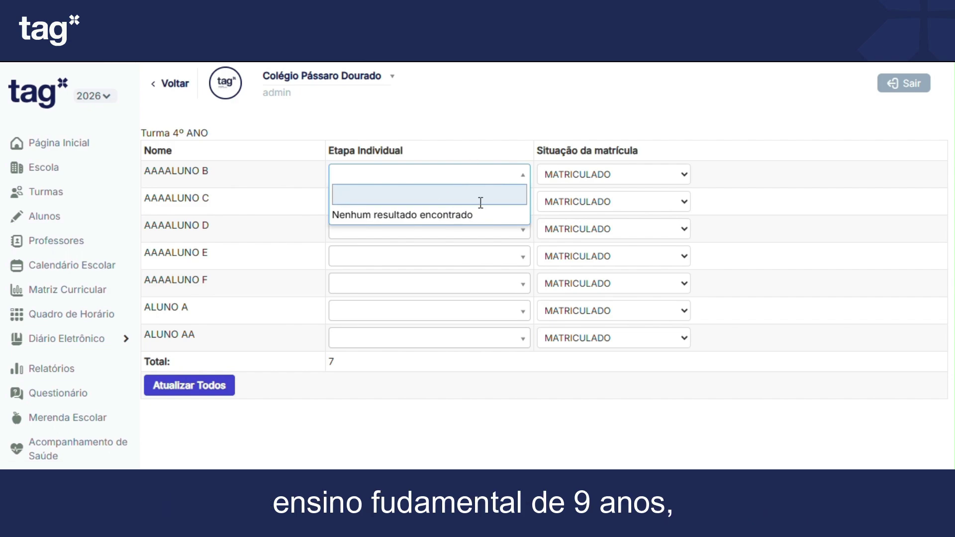
{"action": "left_click", "coordinate": [466, 151]}
{"action": "left_click", "coordinate": [437, 202]}
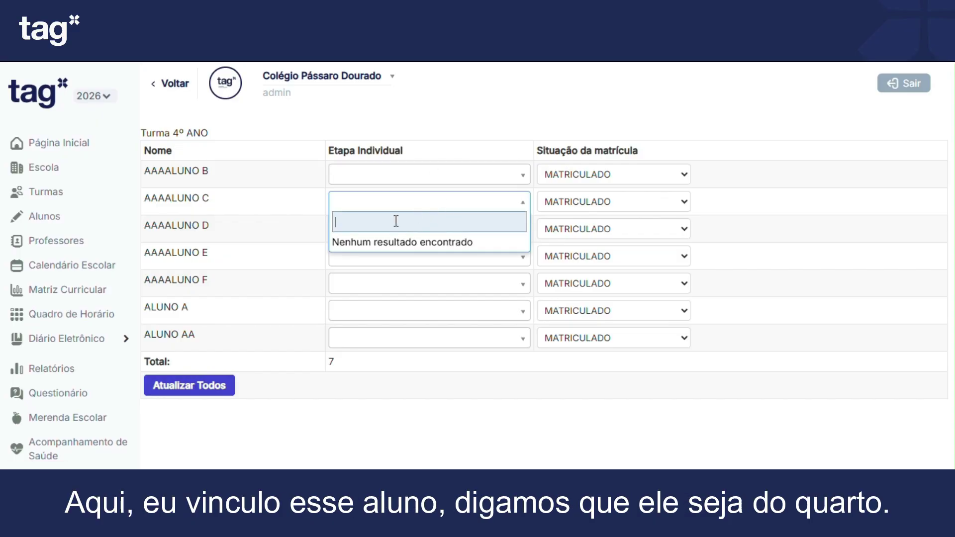
{"action": "left_click", "coordinate": [415, 150]}
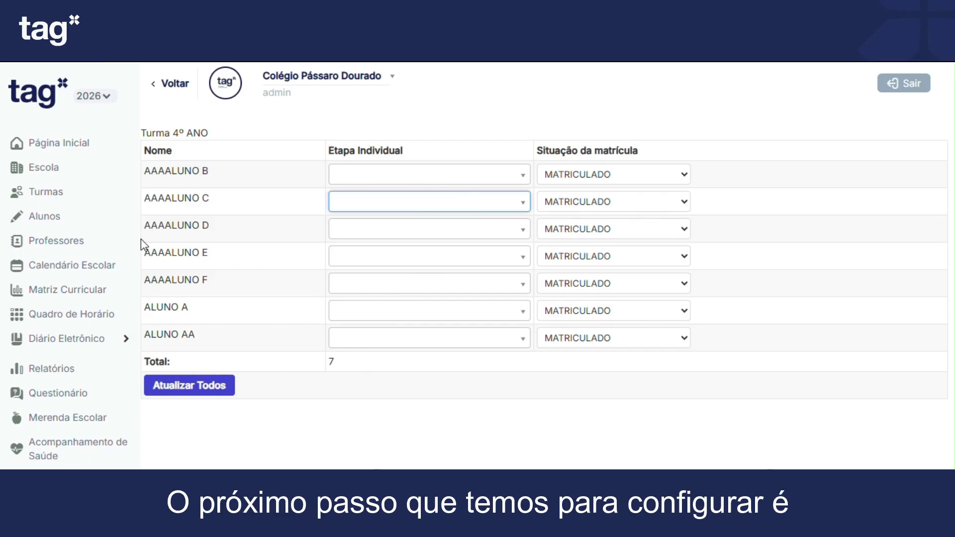
Open the school calendar page and start a new calendar
{"action": "left_click", "coordinate": [107, 264]}
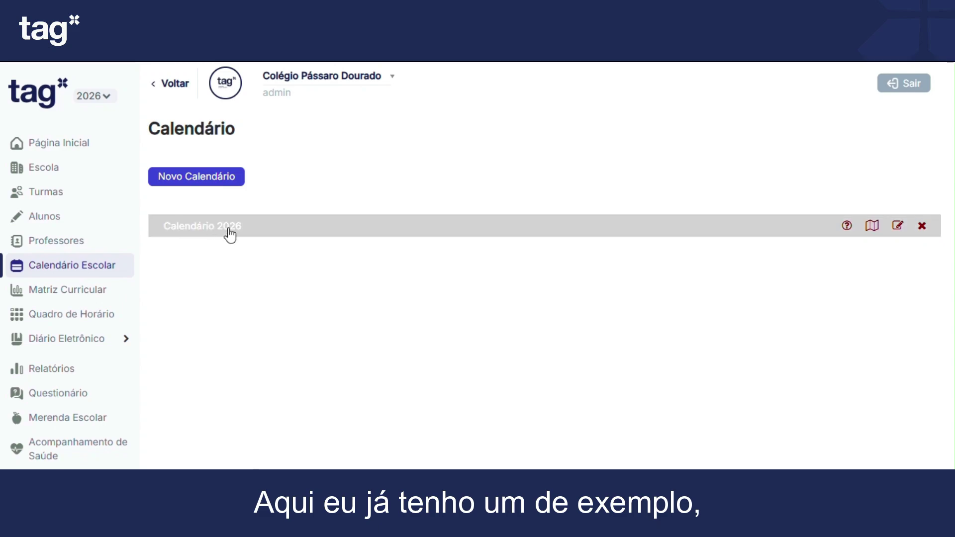
{"action": "left_click", "coordinate": [207, 182]}
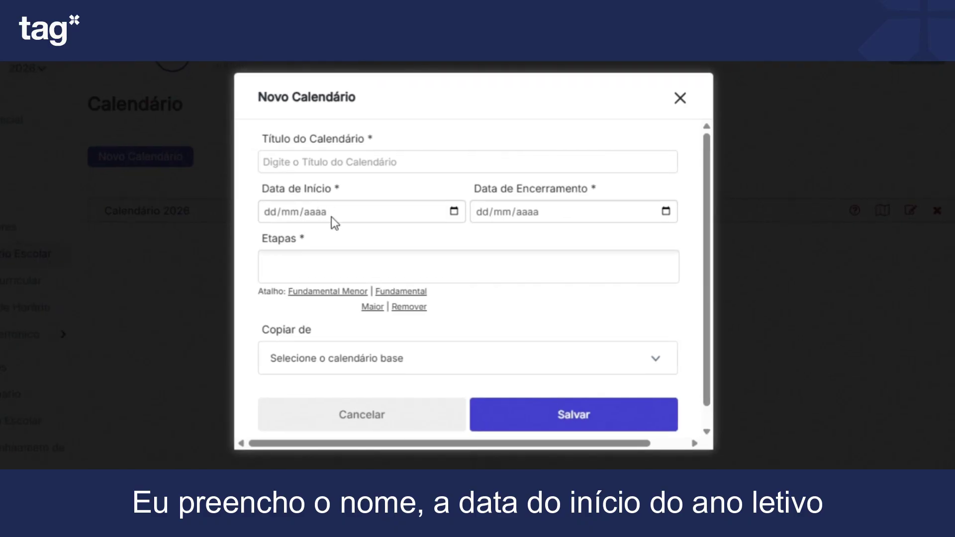
{"action": "scroll", "coordinate": [287, 230], "scroll_direction": "down", "scroll_amount": 1}
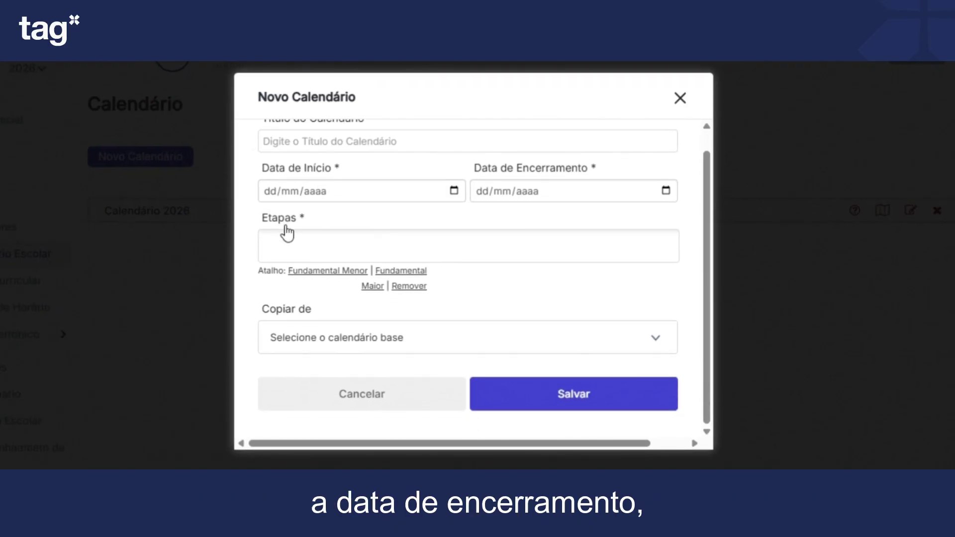
Add the stages Creche (0 a 3 anos), Pré-escola (4 e 5 anos) and the Fundamental Menor set to the new calendar, and discard it
{"action": "left_click", "coordinate": [301, 255]}
{"action": "left_click", "coordinate": [332, 276]}
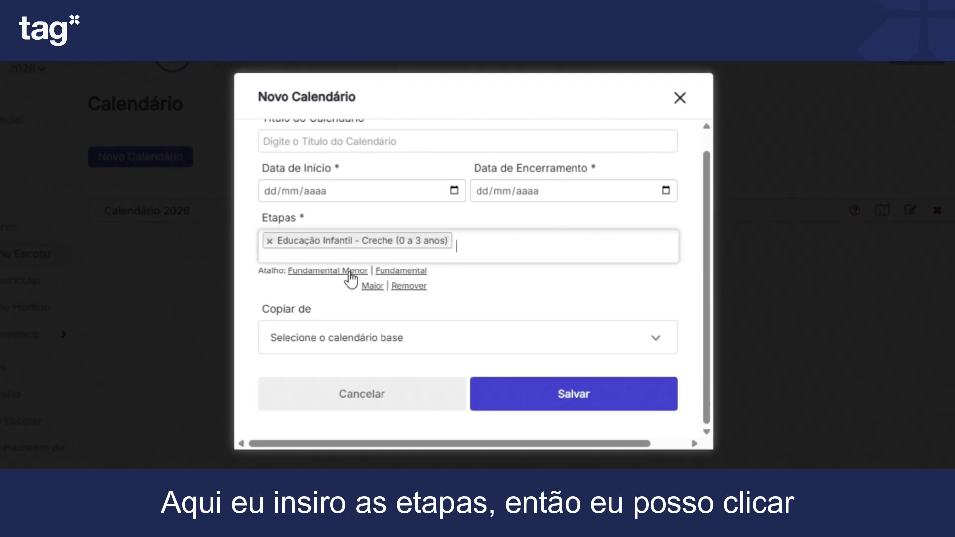
{"action": "left_click", "coordinate": [481, 241]}
{"action": "left_click", "coordinate": [471, 279]}
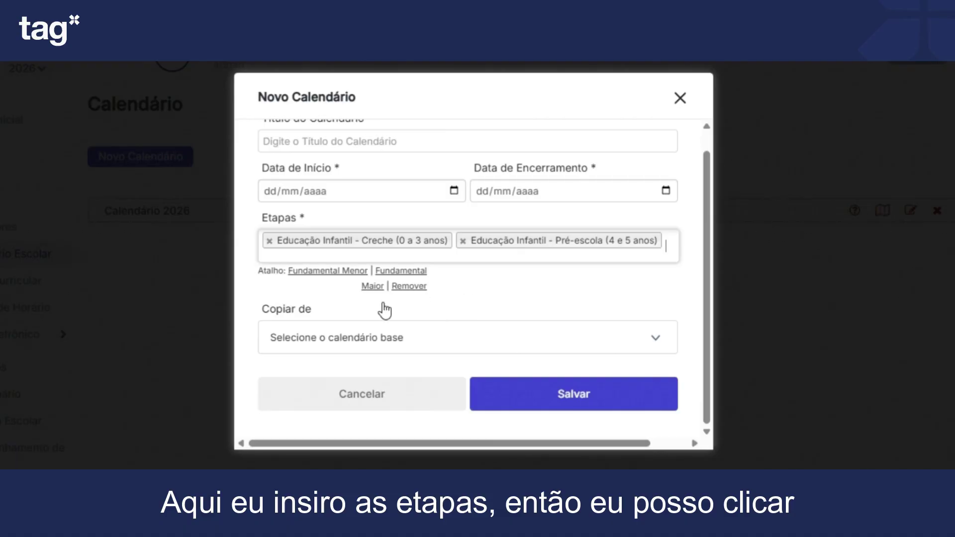
{"action": "left_click", "coordinate": [358, 272]}
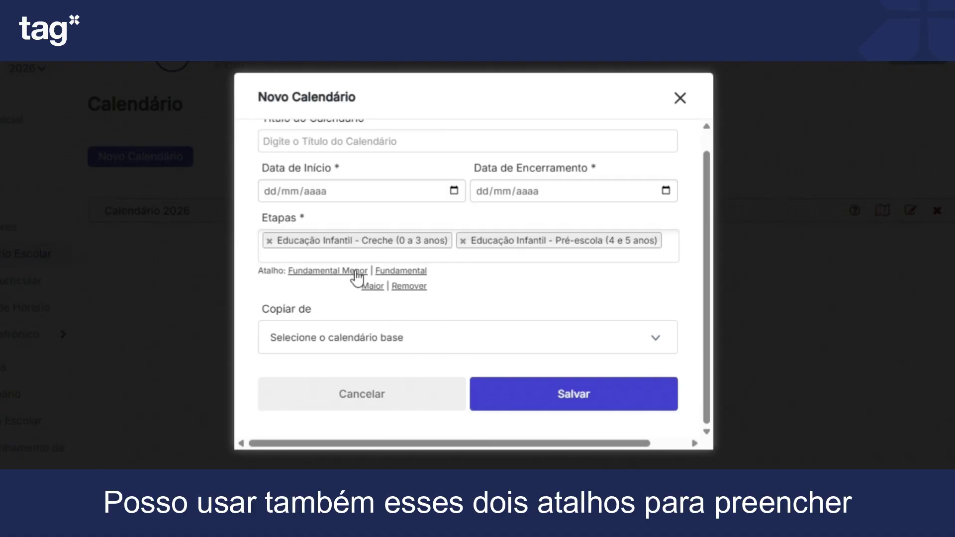
{"action": "scroll", "coordinate": [482, 292], "scroll_direction": "down", "scroll_amount": 1}
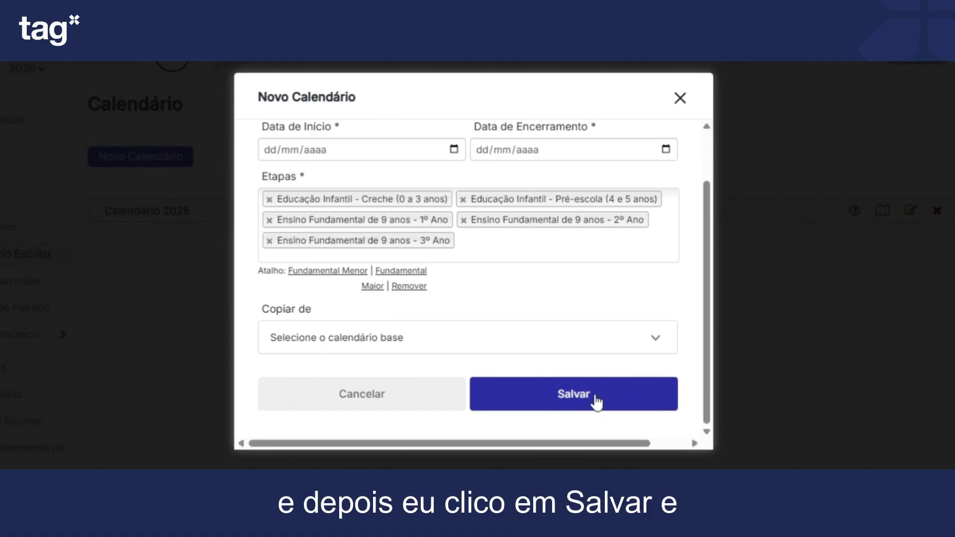
{"action": "left_click", "coordinate": [680, 98]}
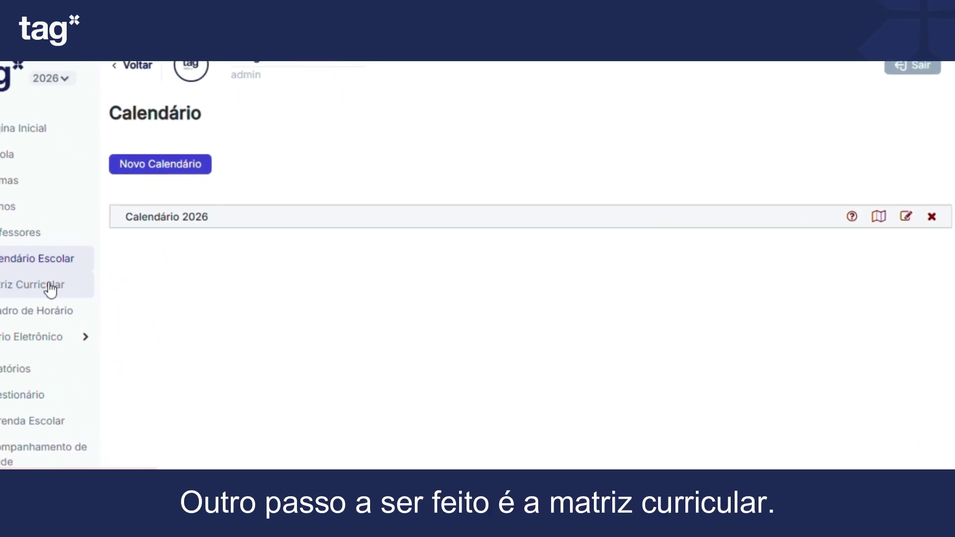
Open the curriculum matrix and review its entry fields and the registered components with their hours
{"action": "left_click", "coordinate": [51, 288]}
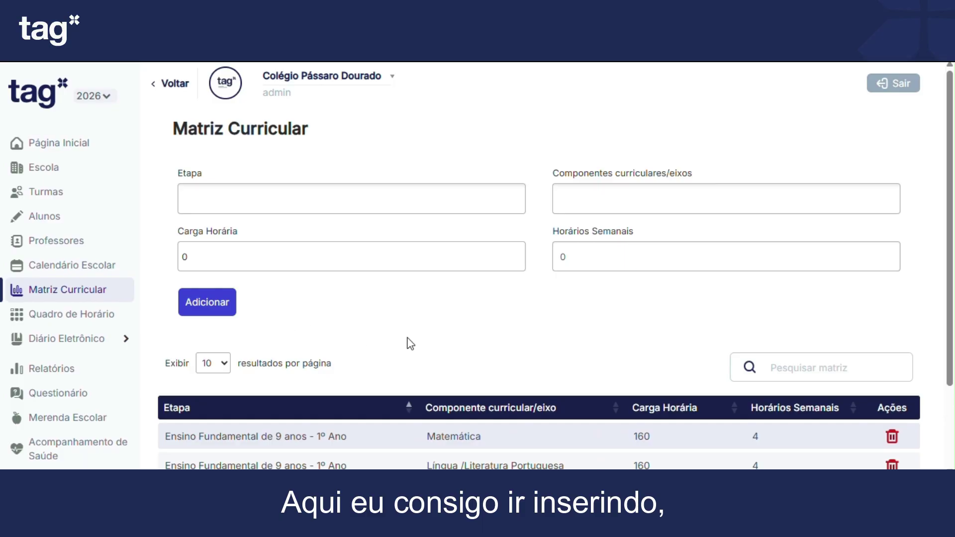
{"action": "scroll", "coordinate": [408, 341], "scroll_direction": "down", "scroll_amount": 2}
{"action": "scroll", "coordinate": [477, 277], "scroll_direction": "up", "scroll_amount": 2}
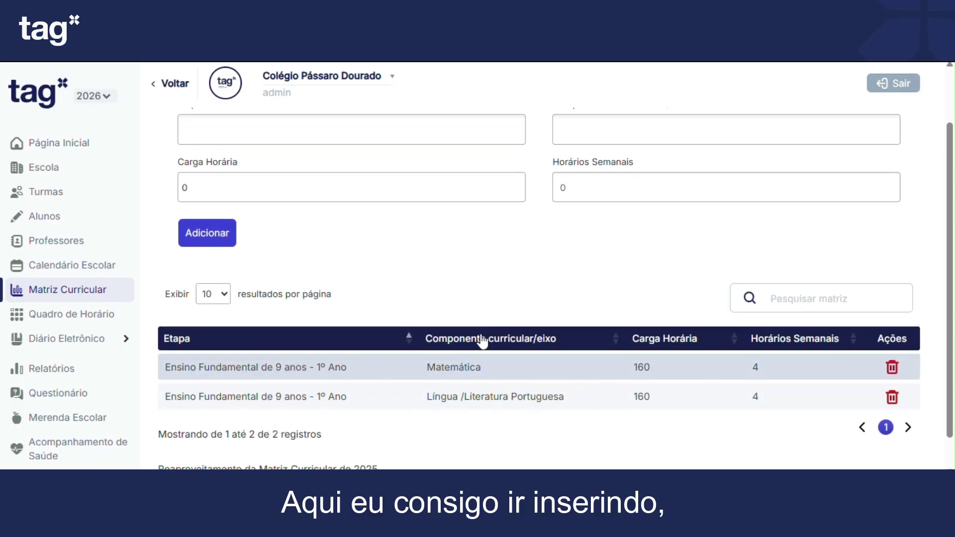
{"action": "scroll", "coordinate": [467, 341], "scroll_direction": "down", "scroll_amount": 2}
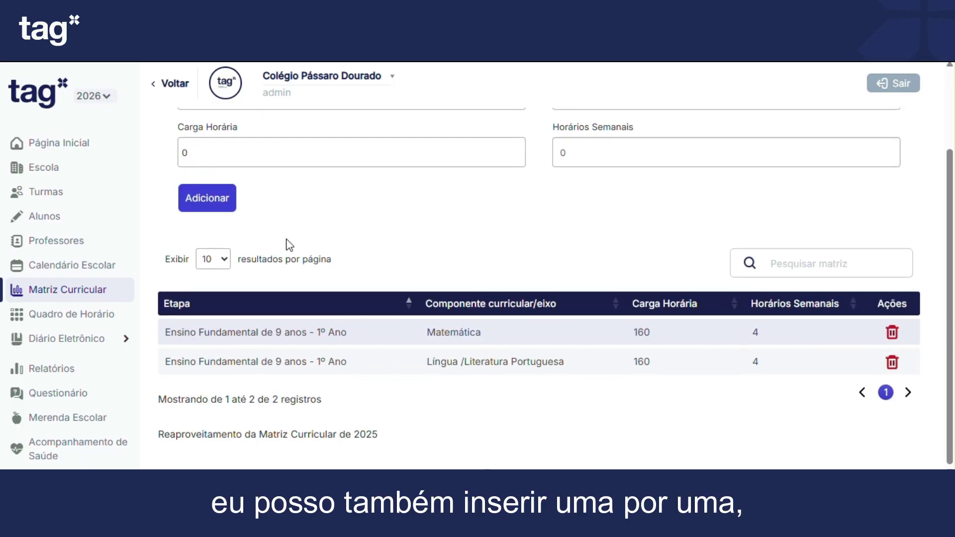
{"action": "scroll", "coordinate": [288, 244], "scroll_direction": "up", "scroll_amount": 2}
{"action": "scroll", "coordinate": [470, 350], "scroll_direction": "down", "scroll_amount": 2}
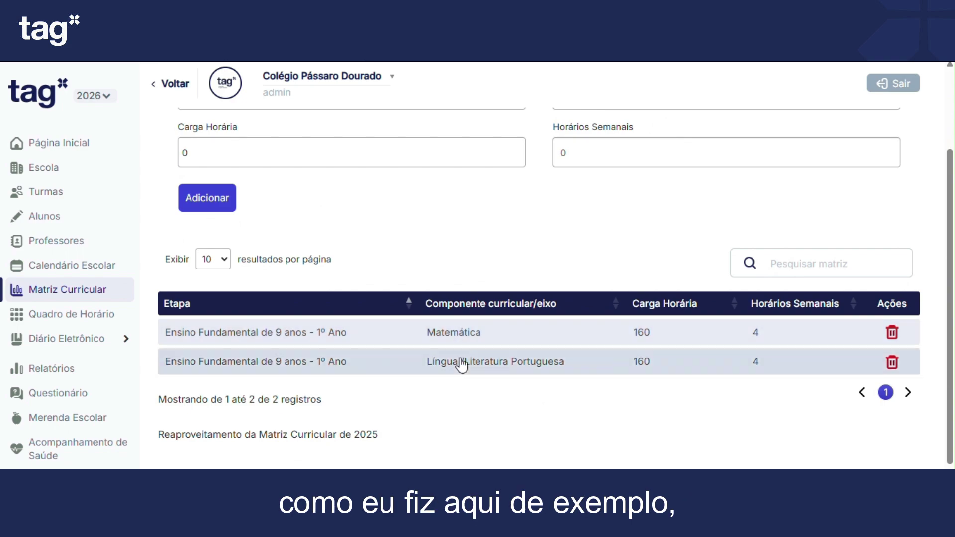
{"action": "scroll", "coordinate": [447, 349], "scroll_direction": "up", "scroll_amount": 2}
Choose Ensino Fundamental de 9 anos - 6º Ano as the stage for a new curriculum matrix entry
{"action": "left_click", "coordinate": [236, 201]}
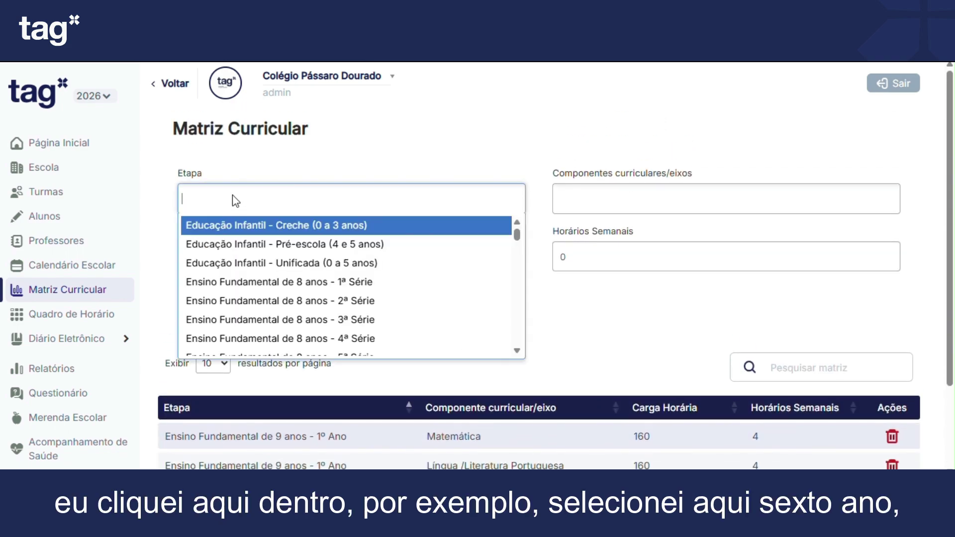
{"action": "scroll", "coordinate": [386, 318], "scroll_direction": "down", "scroll_amount": 3}
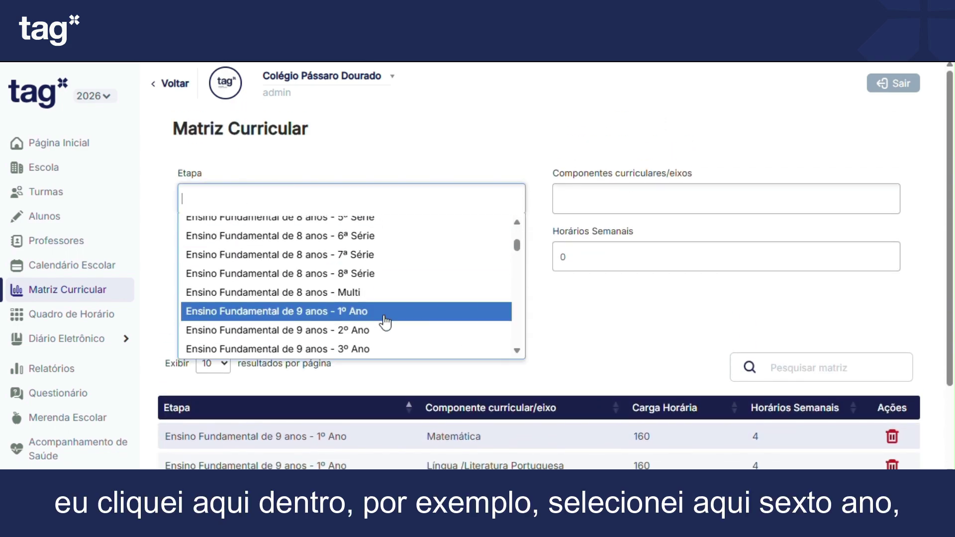
{"action": "scroll", "coordinate": [378, 319], "scroll_direction": "down", "scroll_amount": 2}
{"action": "scroll", "coordinate": [373, 299], "scroll_direction": "down", "scroll_amount": 2}
{"action": "left_click", "coordinate": [373, 262]}
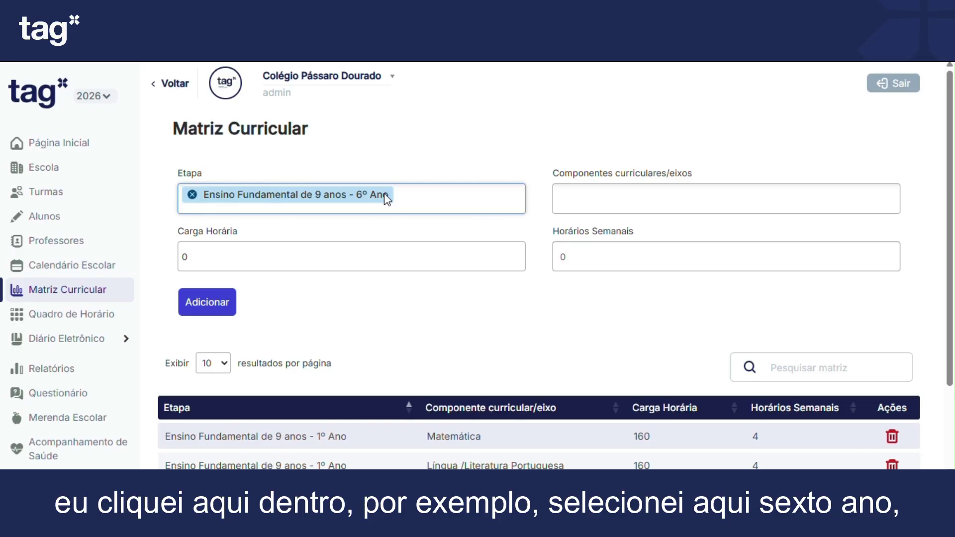
Set the matrix entry's component to Matemática, with a workload of 200 and 6 weekly periods
{"action": "left_click", "coordinate": [609, 207]}
{"action": "left_click", "coordinate": [597, 260]}
{"action": "left_click", "coordinate": [291, 255]}
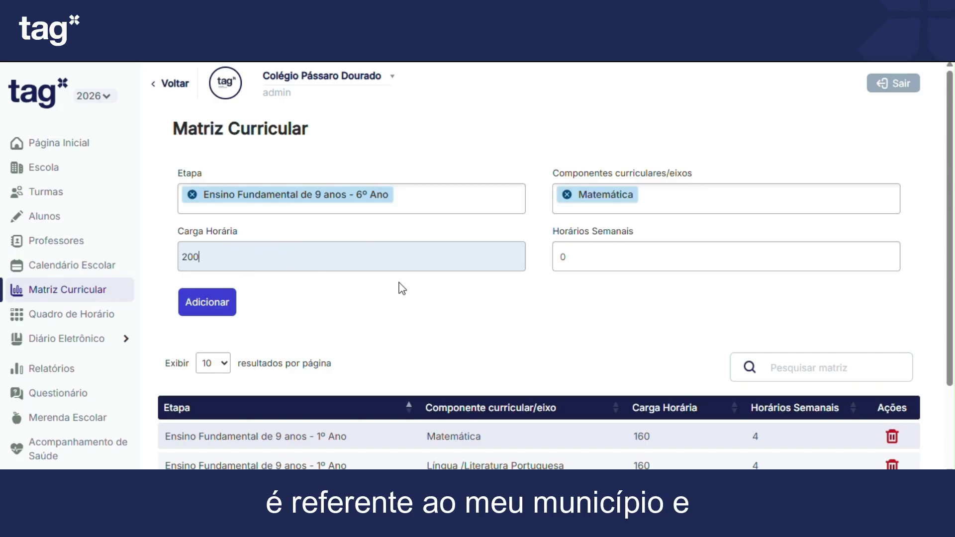
{"action": "left_click", "coordinate": [573, 257]}
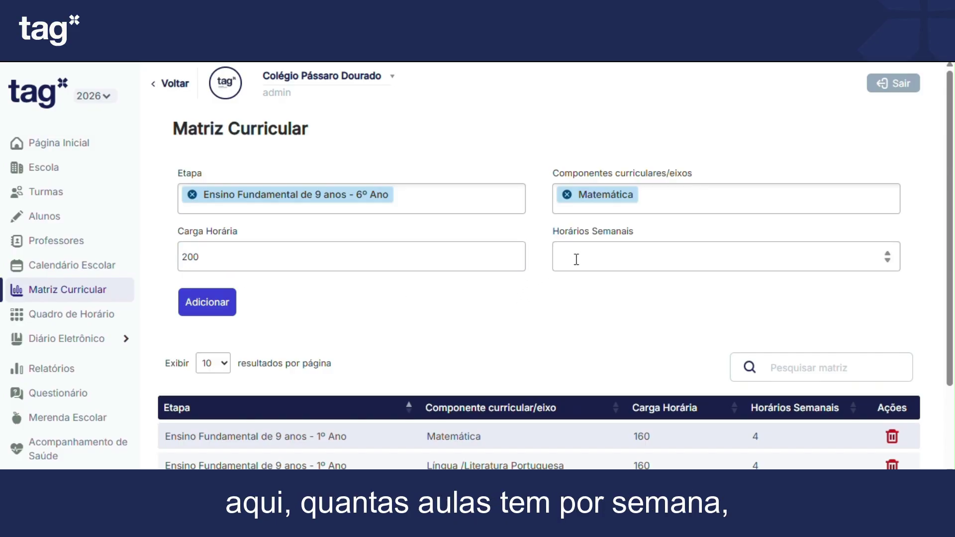
{"action": "type", "text": "6"}
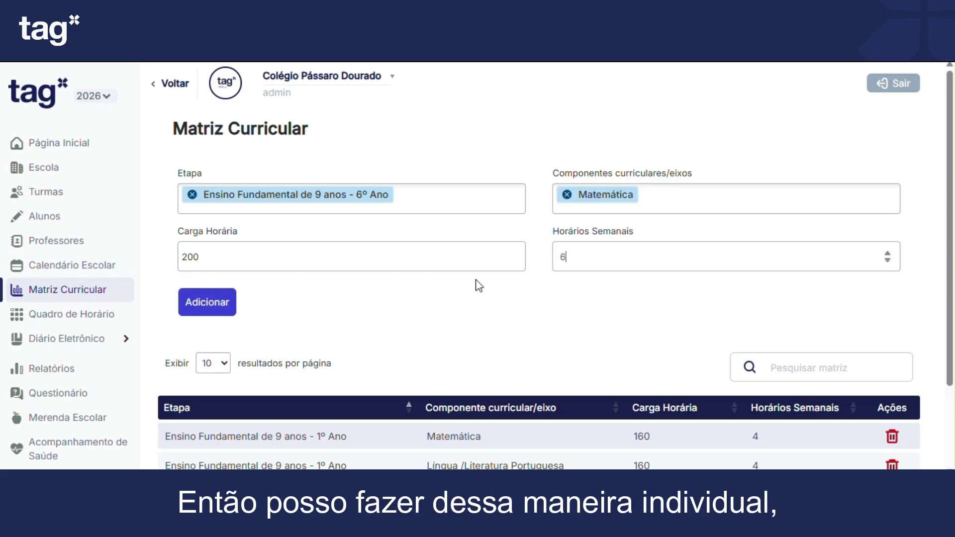
Examine the list of registered matrix components and the option to reuse the 2025 curriculum matrix
{"action": "scroll", "coordinate": [479, 283], "scroll_direction": "down", "scroll_amount": 2}
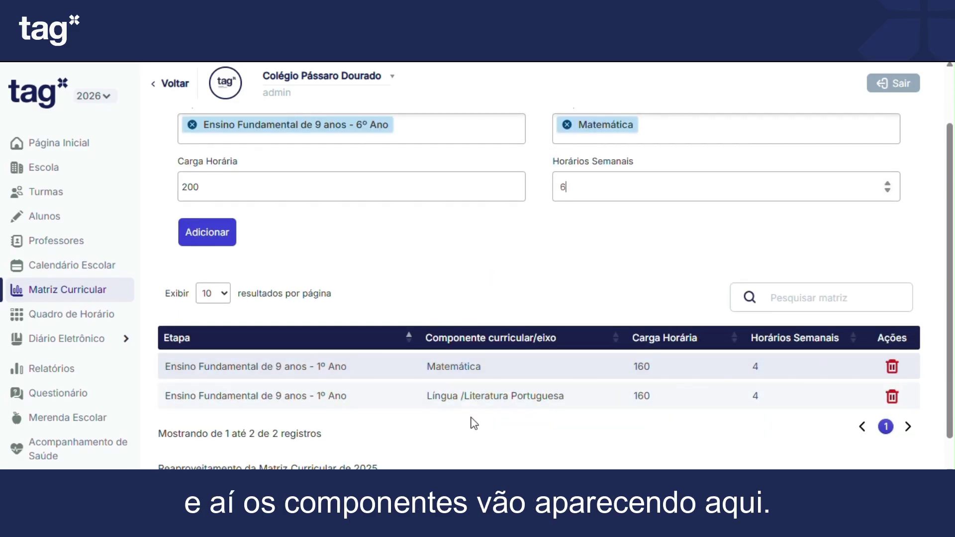
{"action": "scroll", "coordinate": [473, 422], "scroll_direction": "down", "scroll_amount": 1}
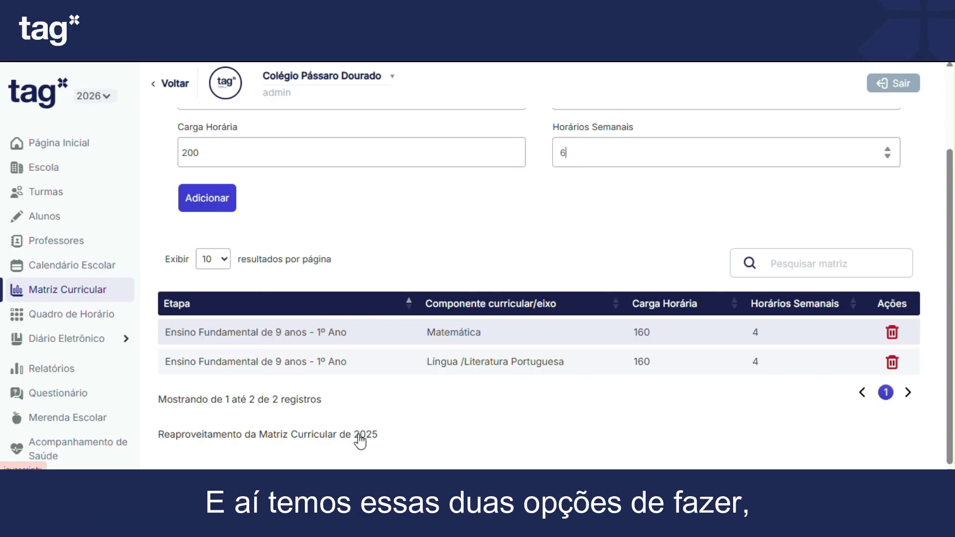
{"action": "scroll", "coordinate": [326, 428], "scroll_direction": "up", "scroll_amount": 2}
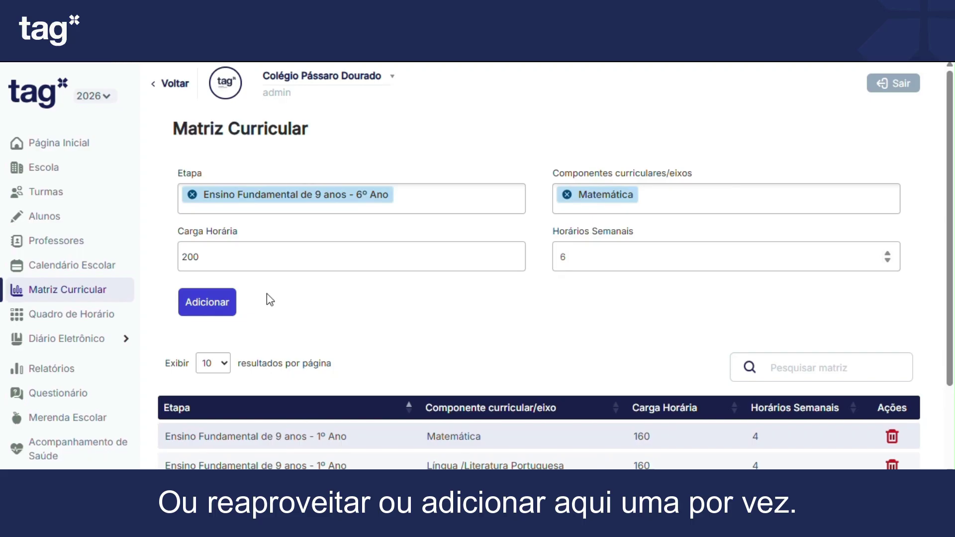
Open the timetable page and check the timetable of the 4º ANO class
{"action": "left_click", "coordinate": [72, 315]}
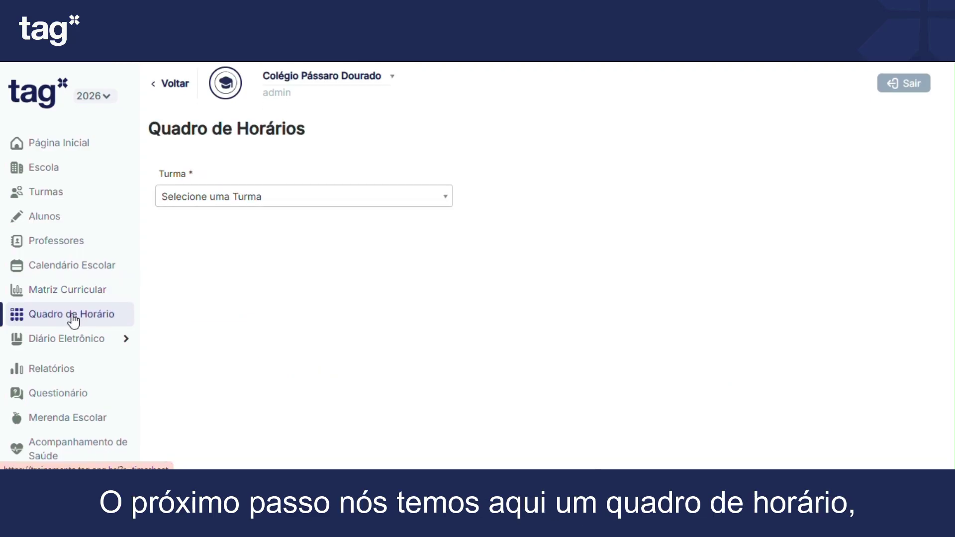
{"action": "left_click", "coordinate": [193, 193]}
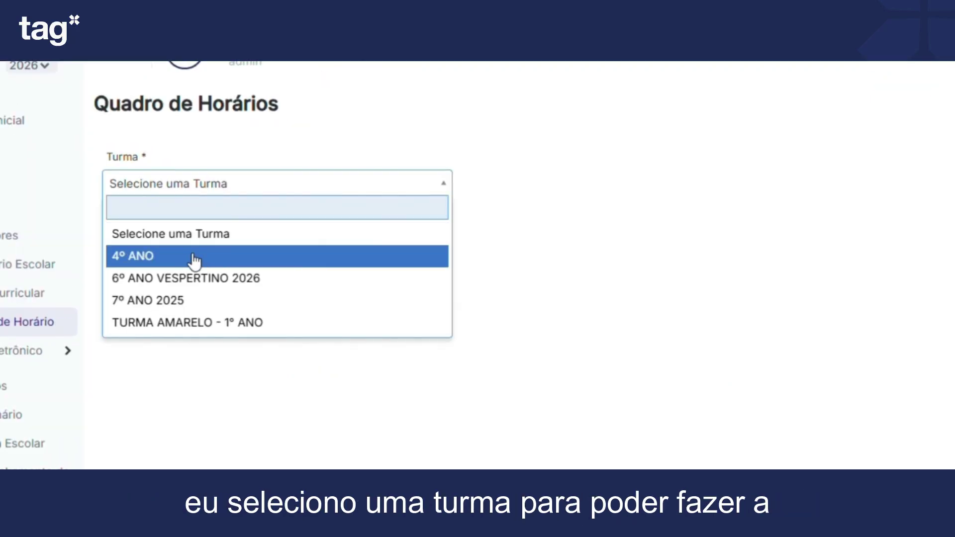
{"action": "left_click", "coordinate": [142, 258]}
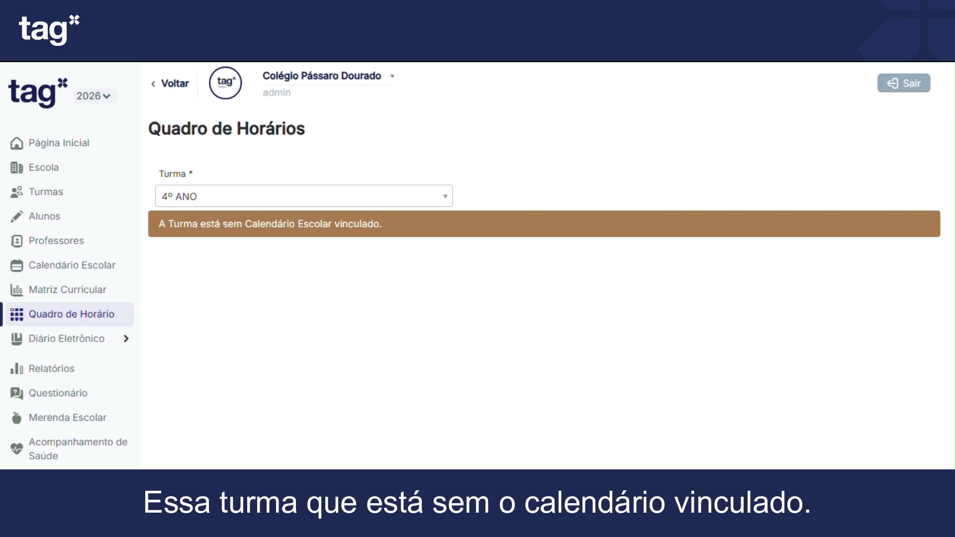
Link Calendário 2026 to the 4º ANO class in its pedagogical settings and save the class
{"action": "left_click", "coordinate": [54, 193]}
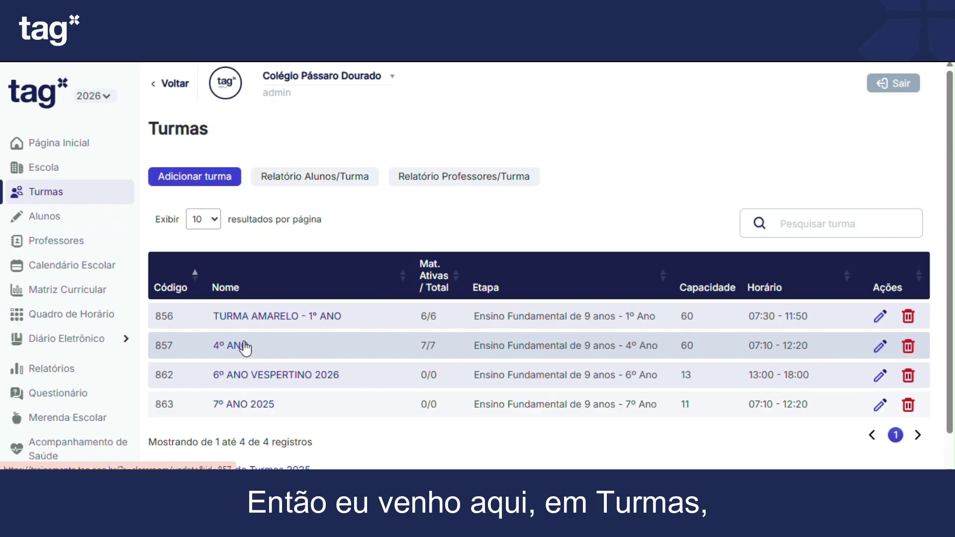
{"action": "left_click", "coordinate": [236, 346]}
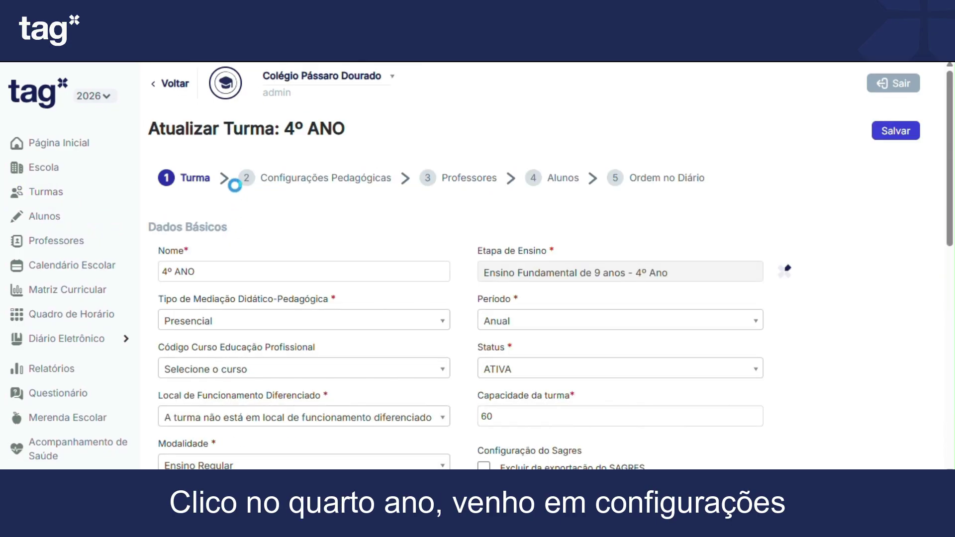
{"action": "left_click", "coordinate": [328, 177]}
{"action": "left_click", "coordinate": [277, 272]}
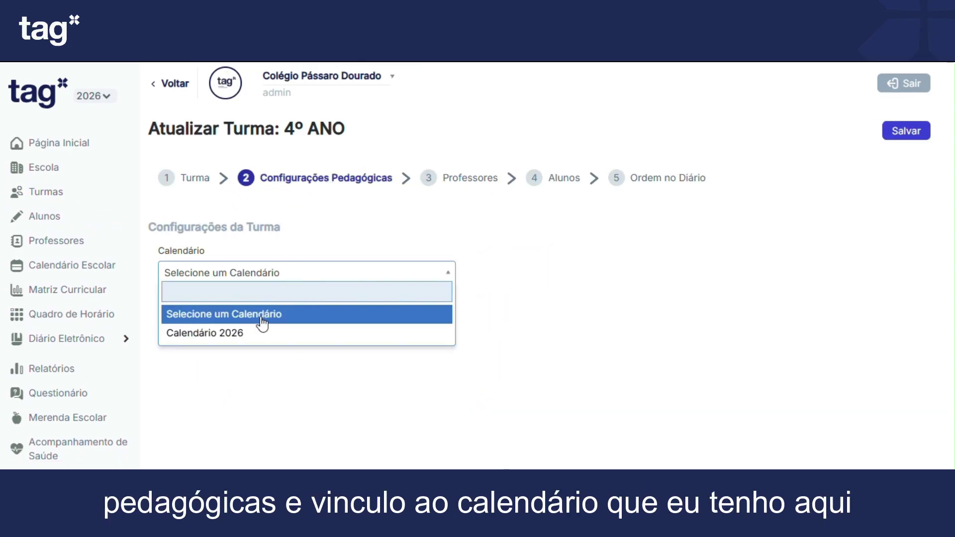
{"action": "left_click", "coordinate": [250, 332]}
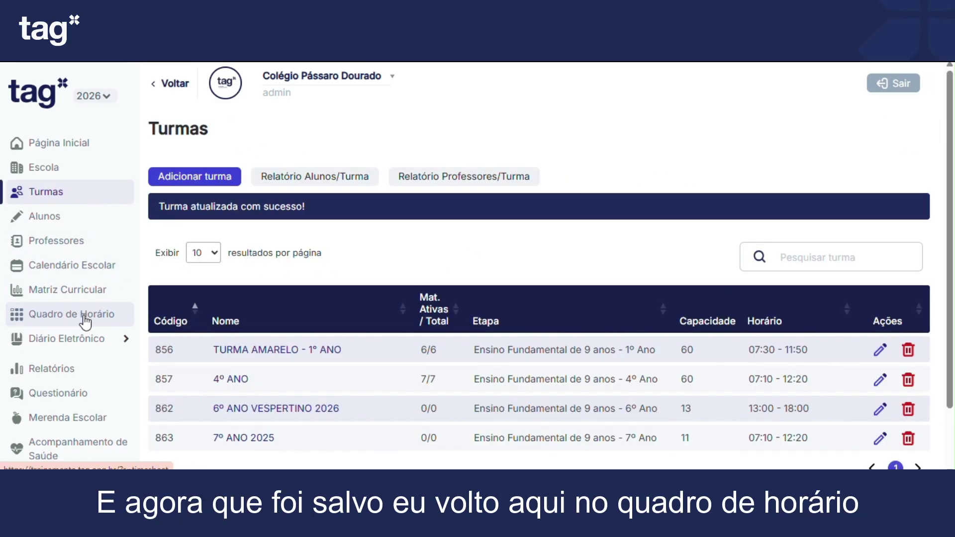
Return to the timetable page and select the 4º ANO class again to recheck its timetable
{"action": "left_click", "coordinate": [87, 314]}
{"action": "left_click", "coordinate": [225, 196]}
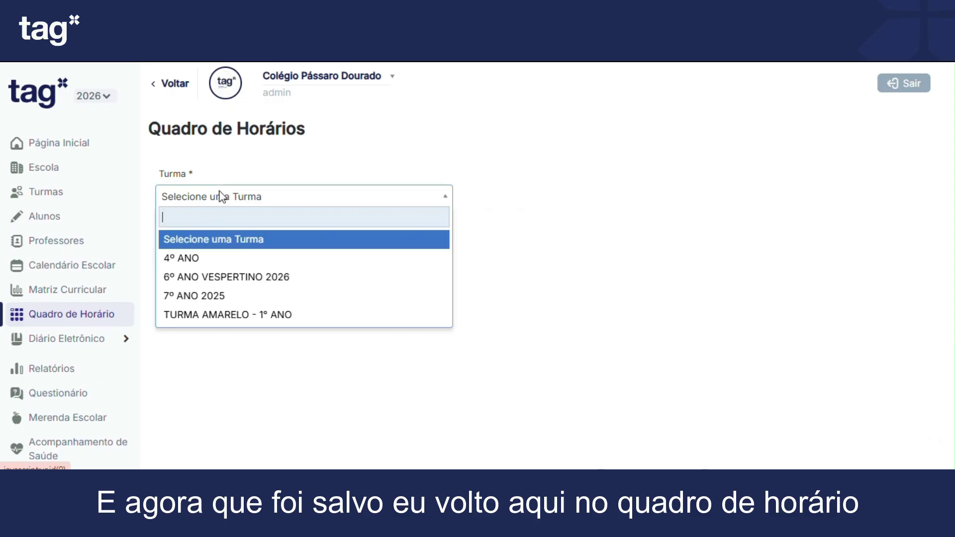
{"action": "left_click", "coordinate": [215, 258]}
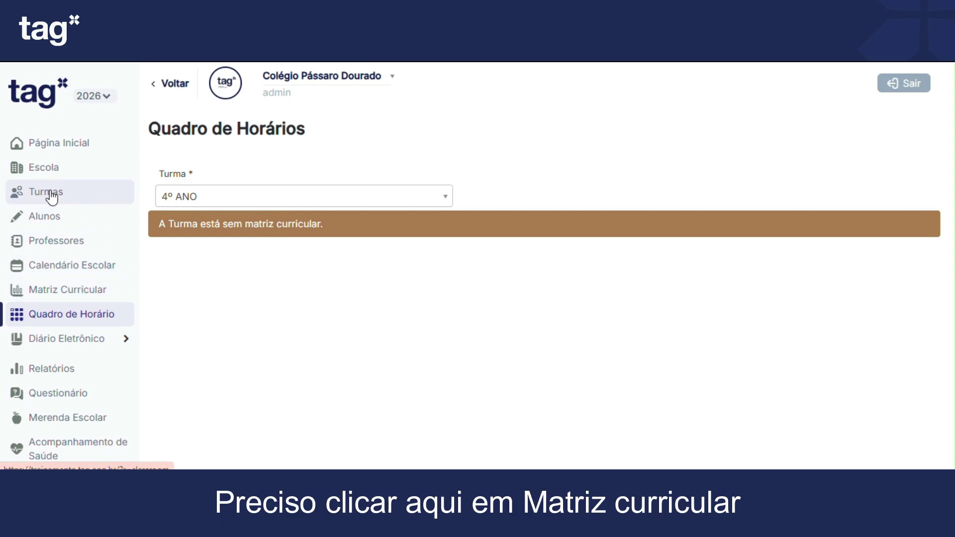
Go back to the curriculum matrix and check which stages have registered components
{"action": "left_click", "coordinate": [85, 195]}
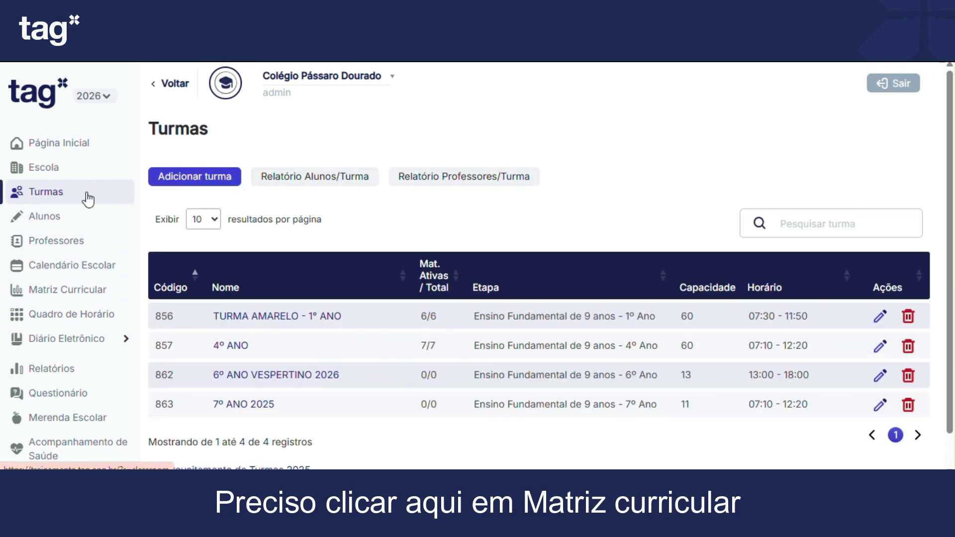
{"action": "left_click", "coordinate": [84, 291]}
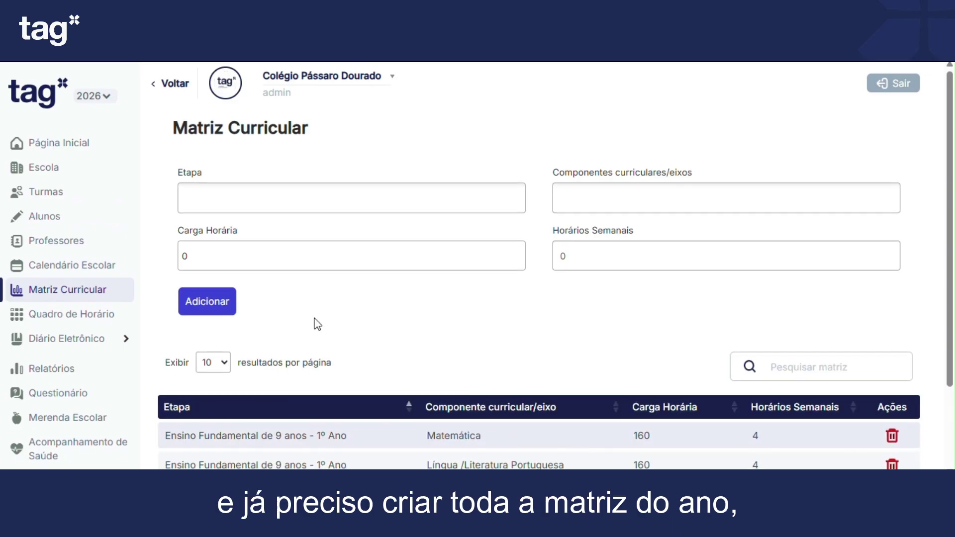
{"action": "scroll", "coordinate": [318, 324], "scroll_direction": "down", "scroll_amount": 2}
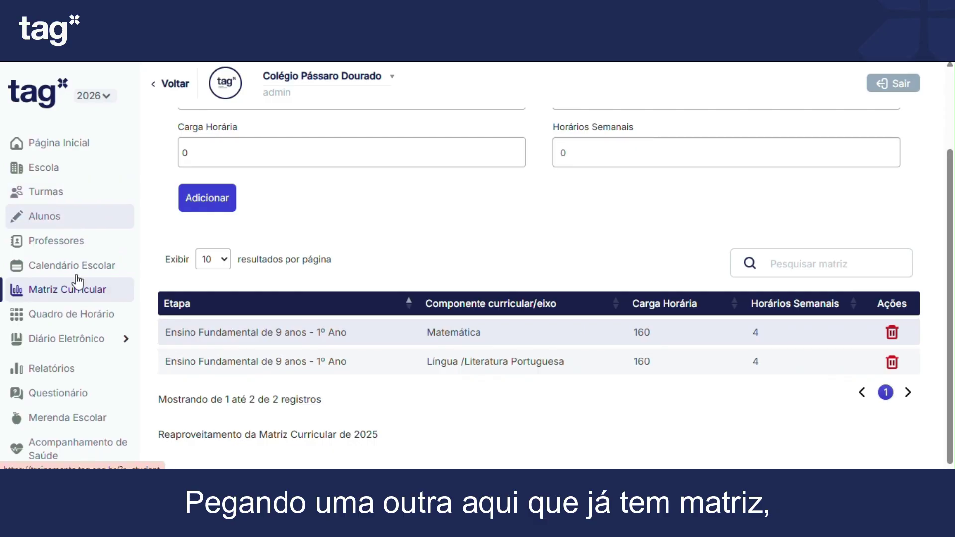
Open the timetable page and check the timetable of the TURMA AMARELO - 1° ANO class
{"action": "left_click", "coordinate": [69, 316]}
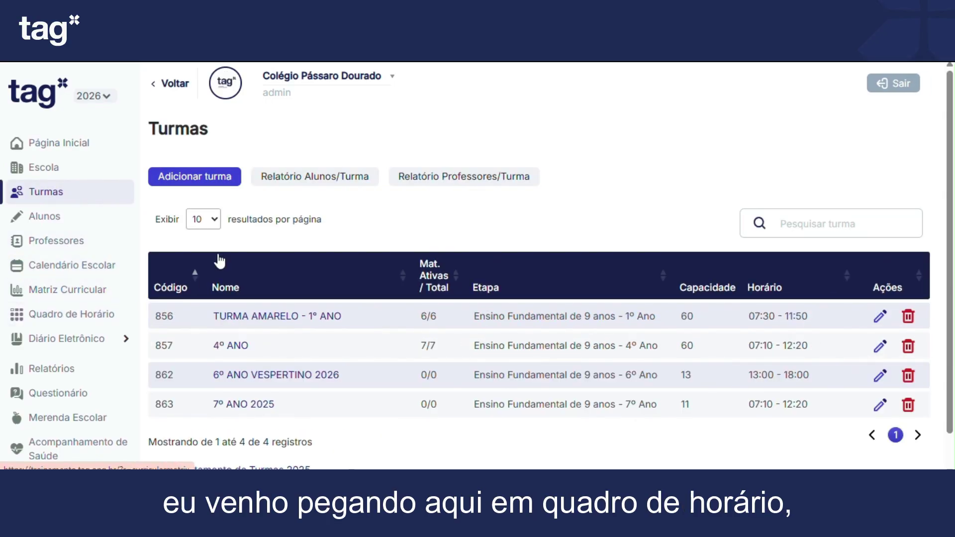
{"action": "left_click", "coordinate": [240, 196]}
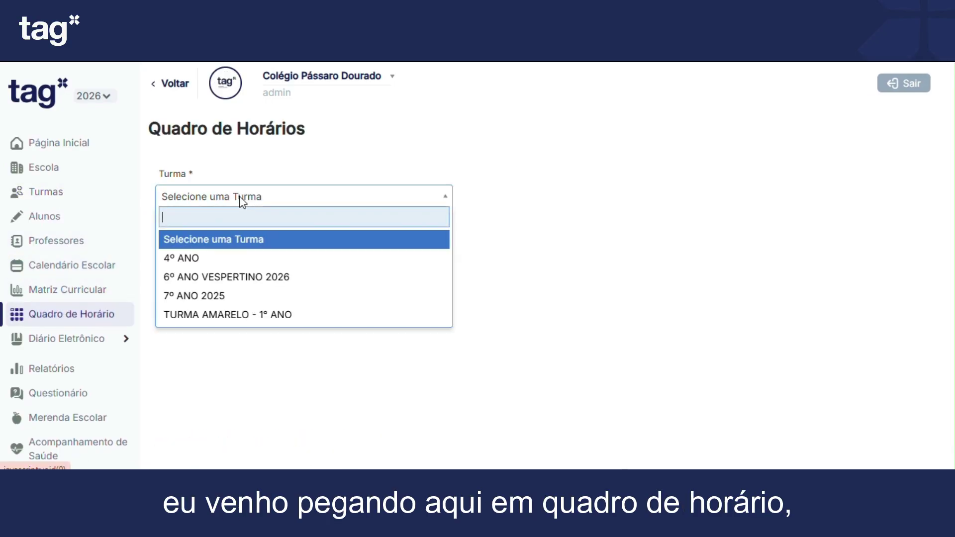
{"action": "left_click", "coordinate": [247, 316]}
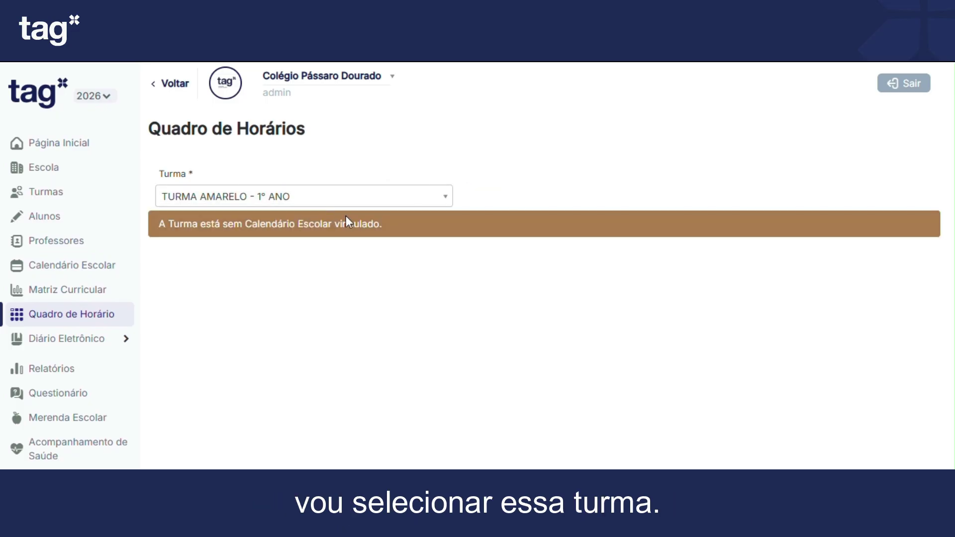
Link Calendário 2026 to the TURMA AMARELO - 1° ANO class in its pedagogical settings and save the class
{"action": "left_click", "coordinate": [47, 192]}
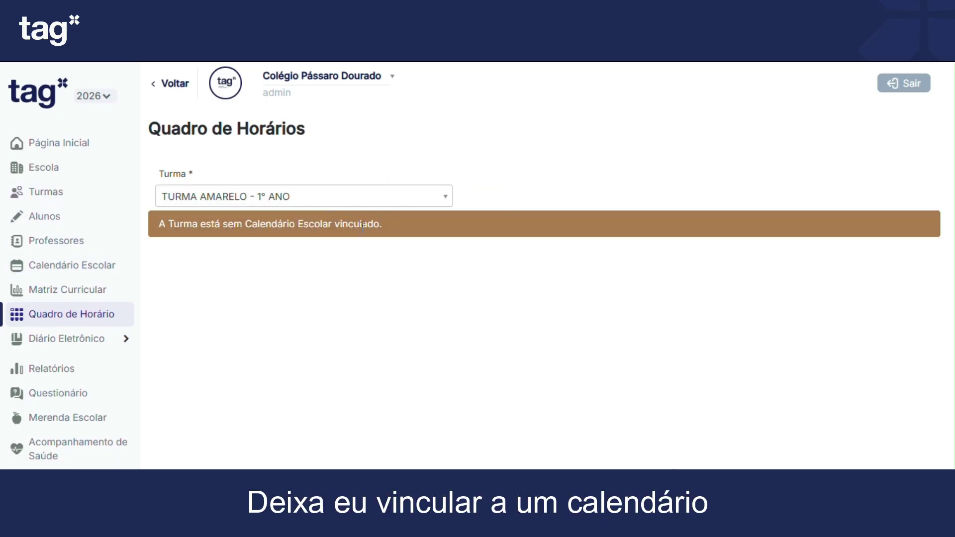
{"action": "left_click", "coordinate": [250, 317]}
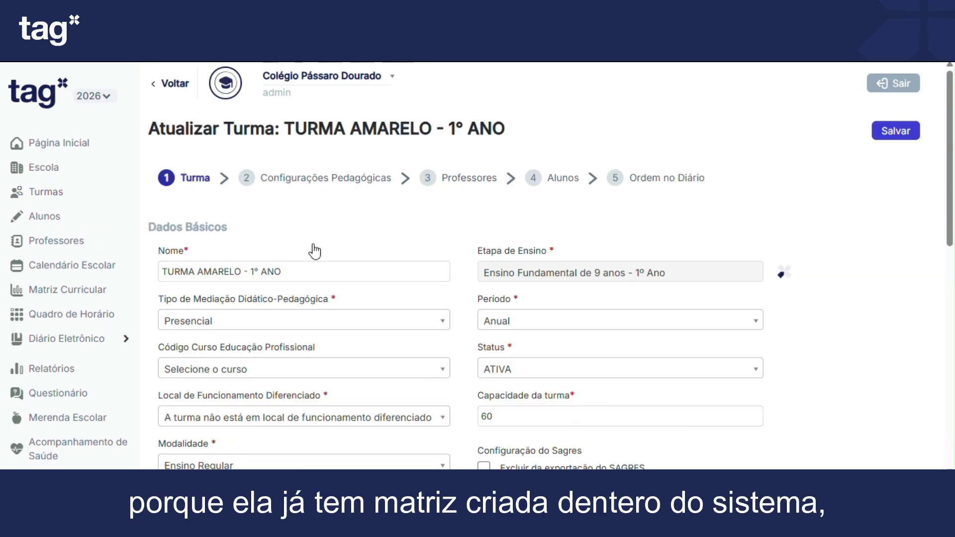
{"action": "left_click", "coordinate": [326, 178]}
{"action": "left_click", "coordinate": [245, 275]}
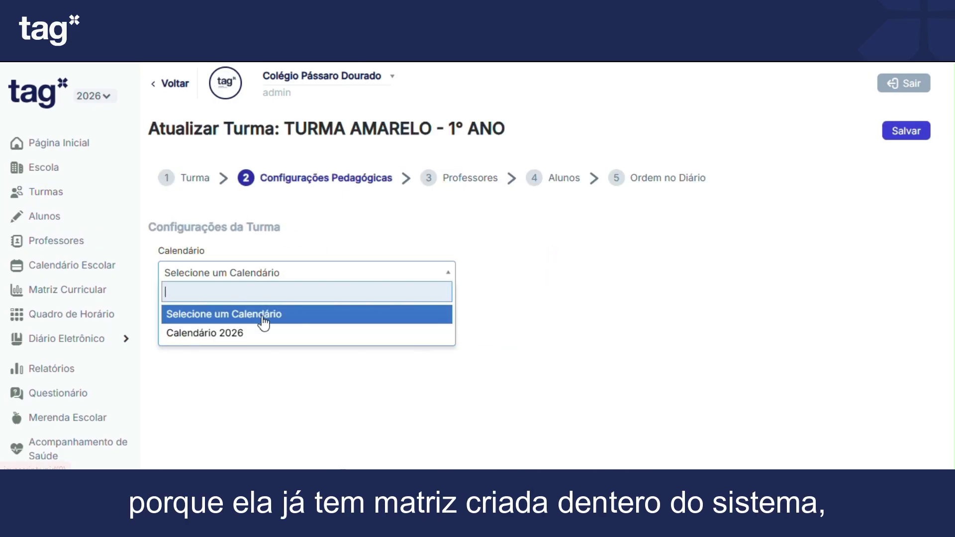
{"action": "left_click", "coordinate": [263, 335]}
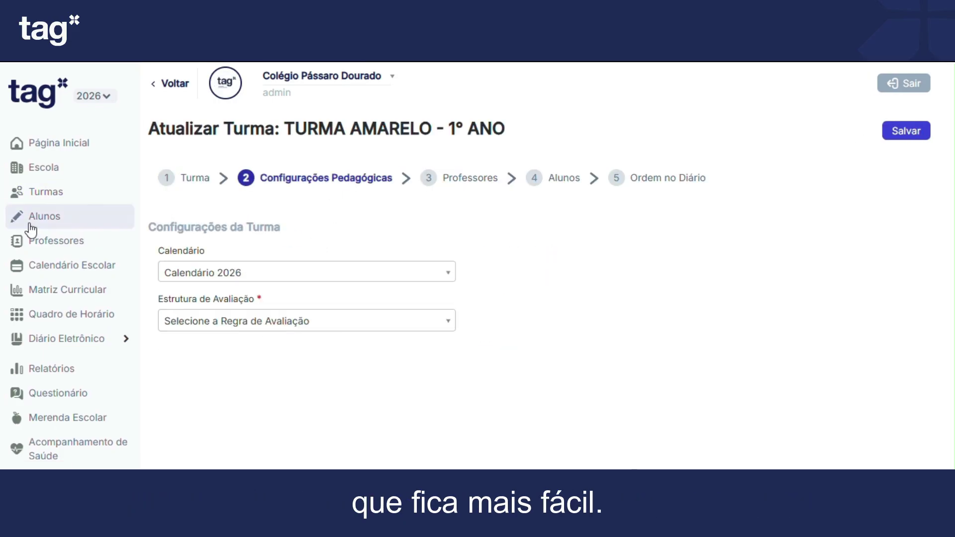
{"action": "left_click", "coordinate": [43, 198]}
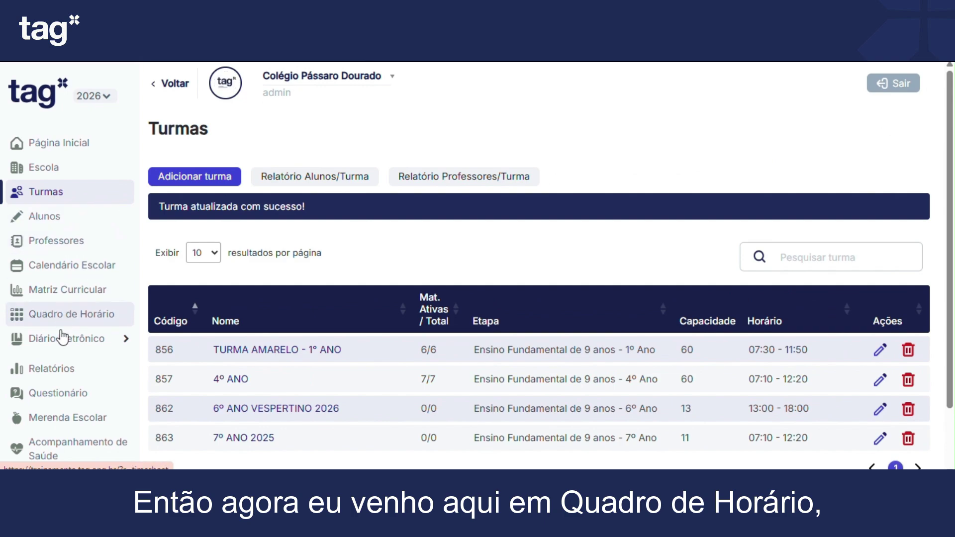
Return to the timetable page, select TURMA AMARELO - 1° ANO again and examine its February 2026 timetable and calendar event markers
{"action": "left_click", "coordinate": [75, 319]}
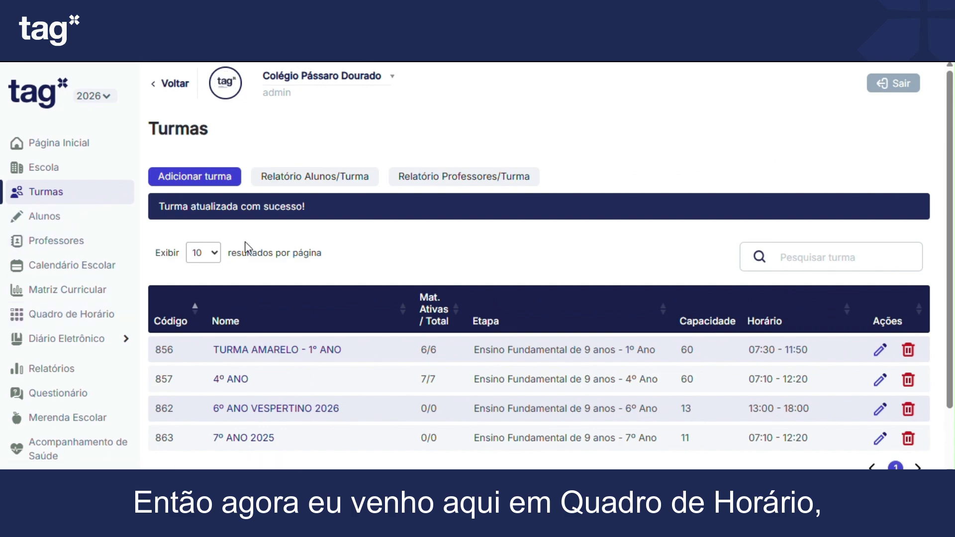
{"action": "left_click", "coordinate": [237, 199]}
{"action": "left_click", "coordinate": [230, 313]}
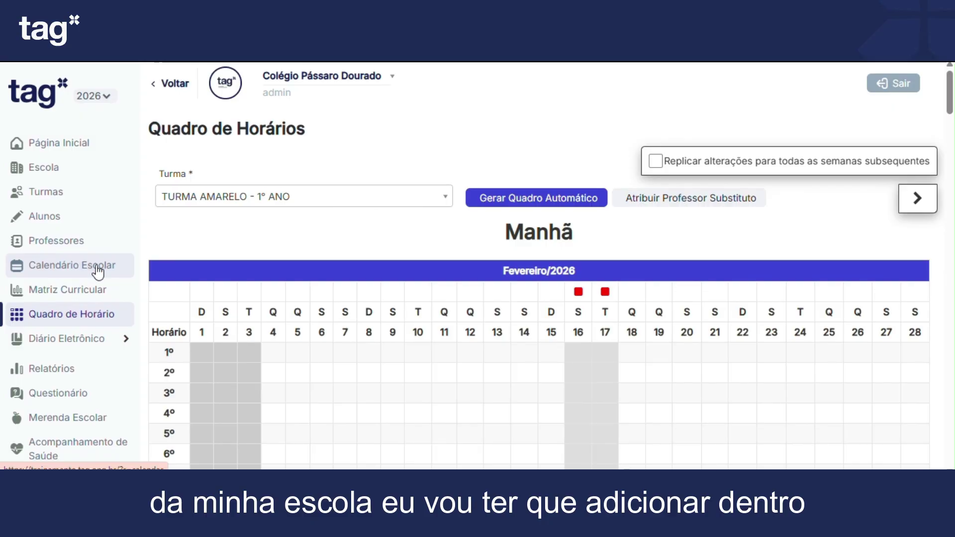
{"action": "scroll", "coordinate": [487, 342], "scroll_direction": "down", "scroll_amount": 1}
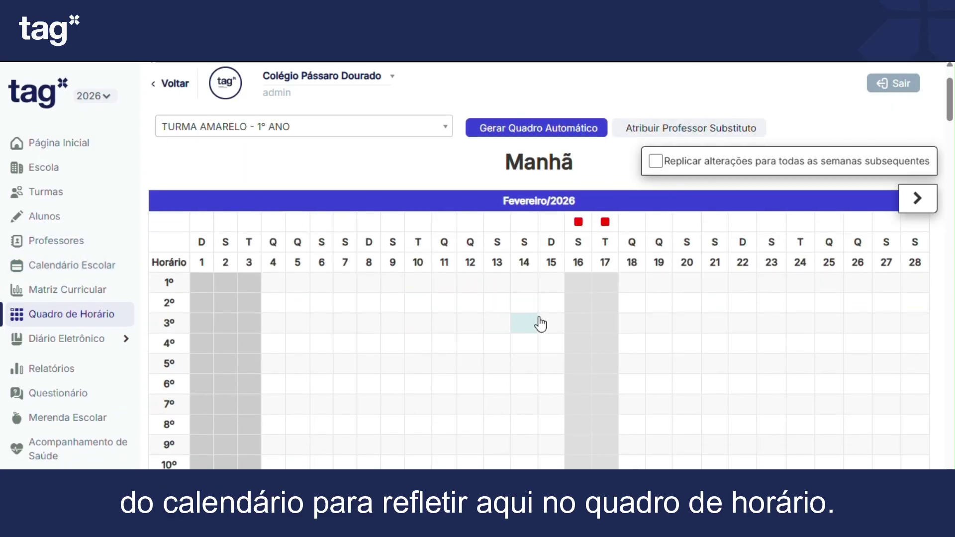
{"action": "mouse_move", "coordinate": [580, 225]}
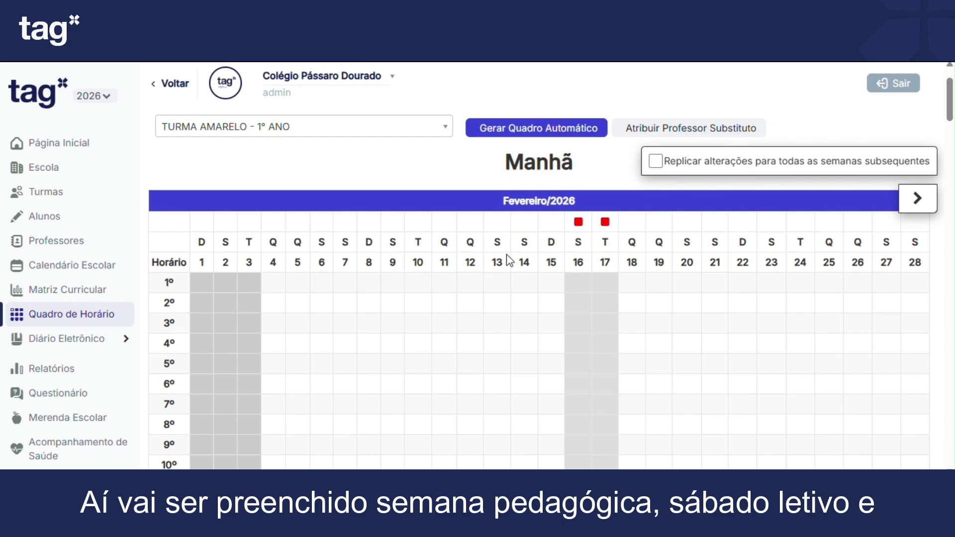
{"action": "scroll", "coordinate": [440, 359], "scroll_direction": "down", "scroll_amount": 2}
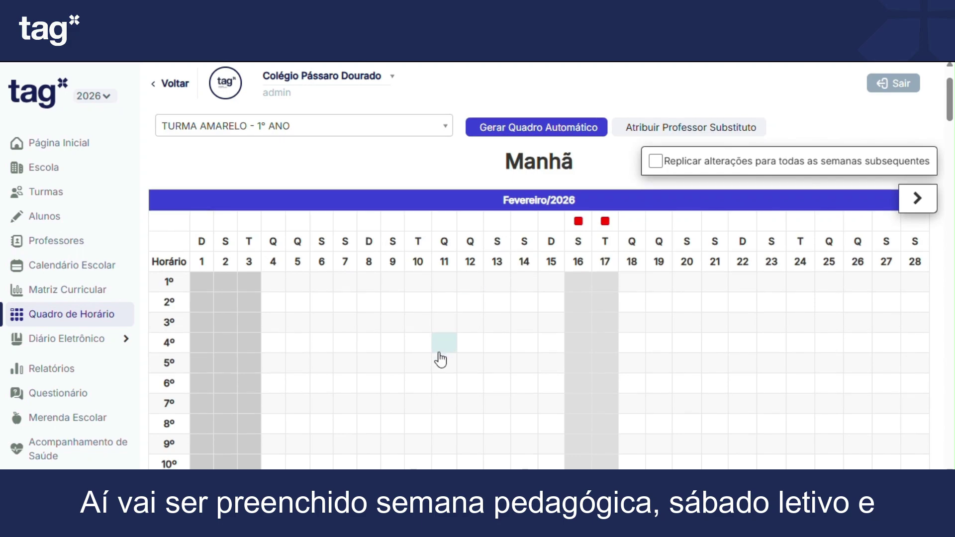
{"action": "scroll", "coordinate": [437, 358], "scroll_direction": "up", "scroll_amount": 3}
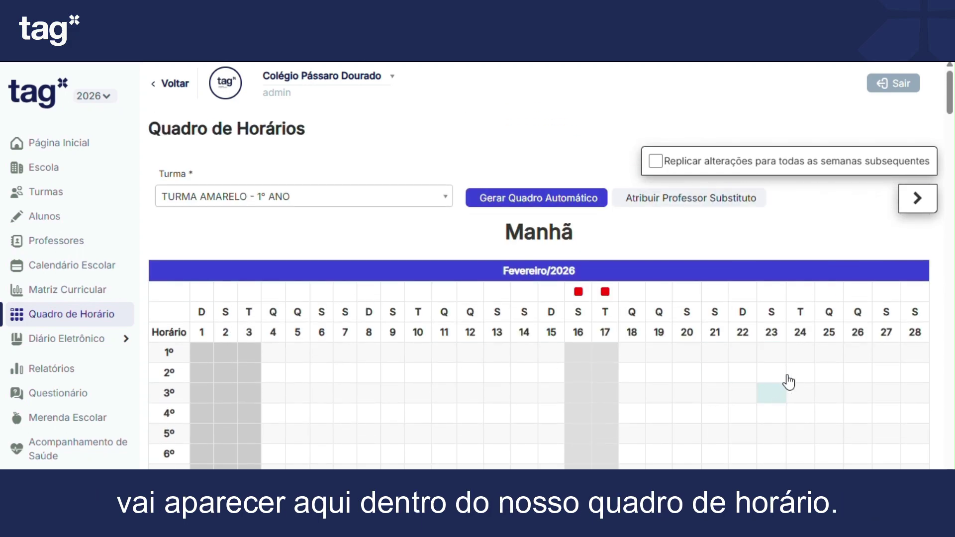
Enable replicating changes to all subsequent weeks, add Matemática to the 1st slot on 4 February 2026 and check March
{"action": "scroll", "coordinate": [786, 378], "scroll_direction": "down", "scroll_amount": 1}
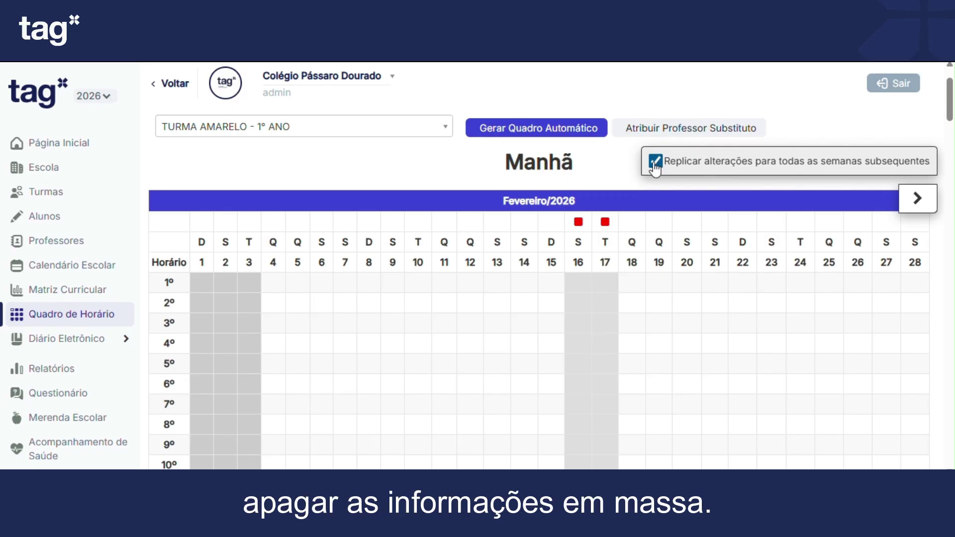
{"action": "left_click", "coordinate": [274, 284]}
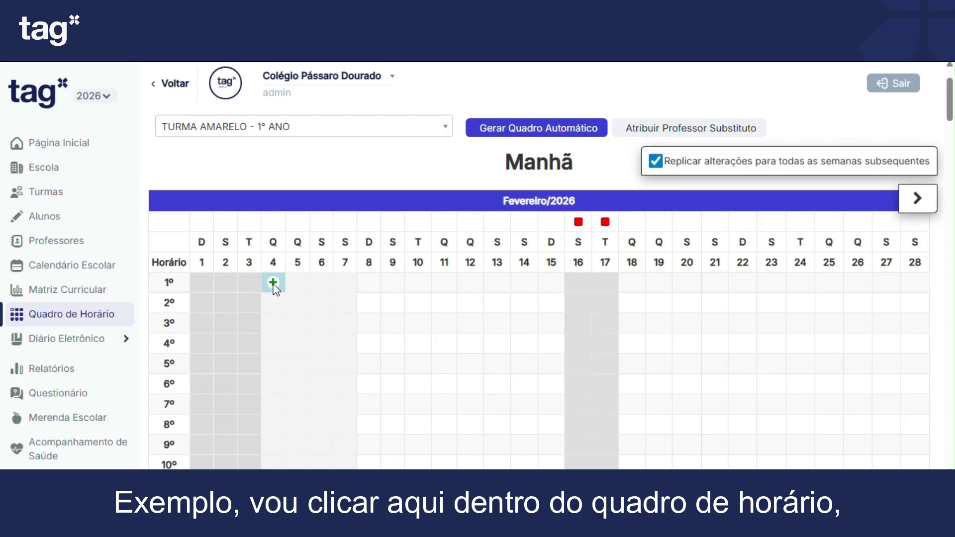
{"action": "double_click", "coordinate": [274, 286]}
{"action": "left_click", "coordinate": [367, 170]}
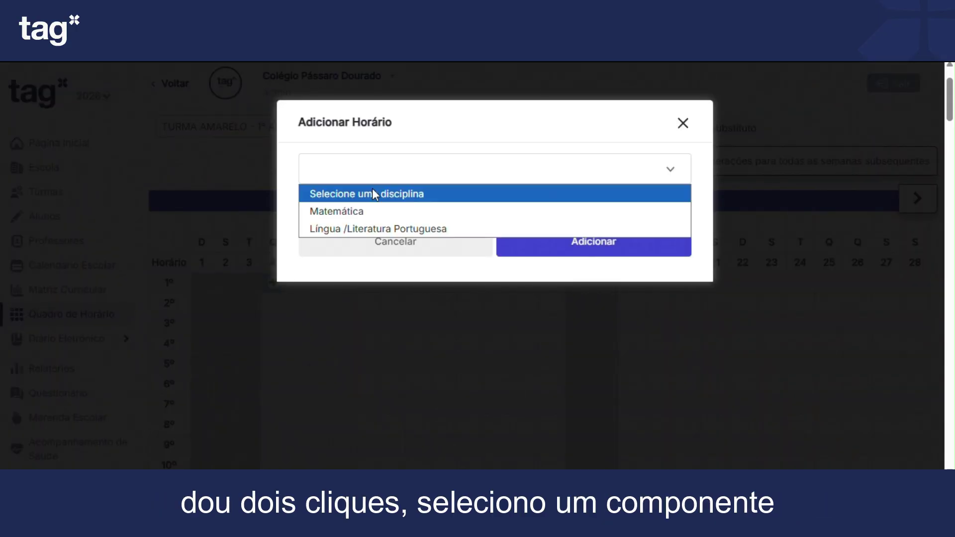
{"action": "left_click", "coordinate": [566, 244]}
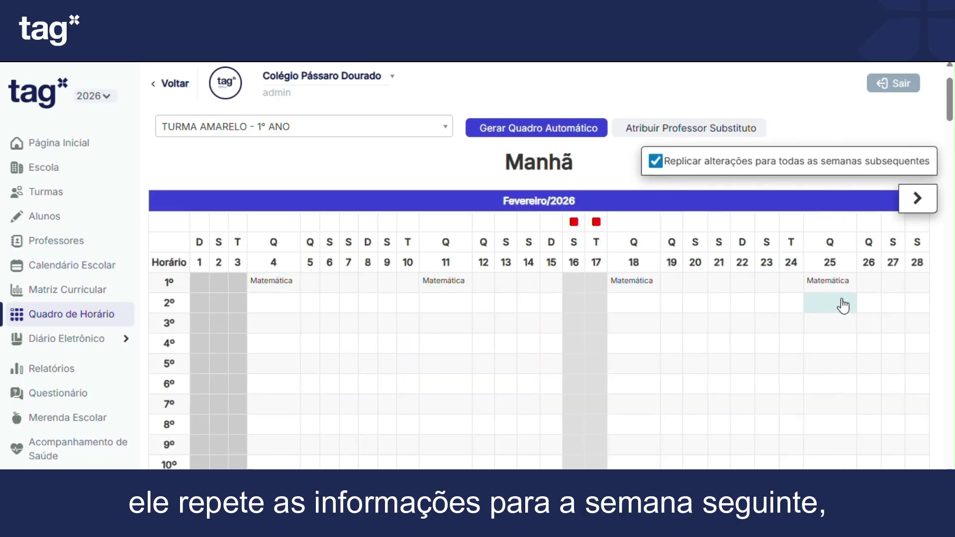
{"action": "scroll", "coordinate": [846, 307], "scroll_direction": "down", "scroll_amount": 5}
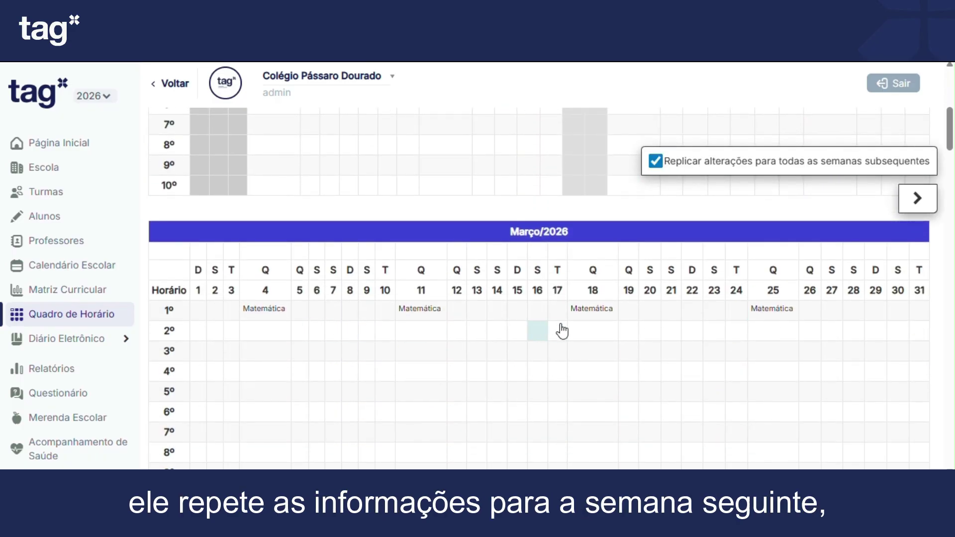
{"action": "scroll", "coordinate": [616, 330], "scroll_direction": "up", "scroll_amount": 2}
{"action": "scroll", "coordinate": [617, 329], "scroll_direction": "up", "scroll_amount": 3}
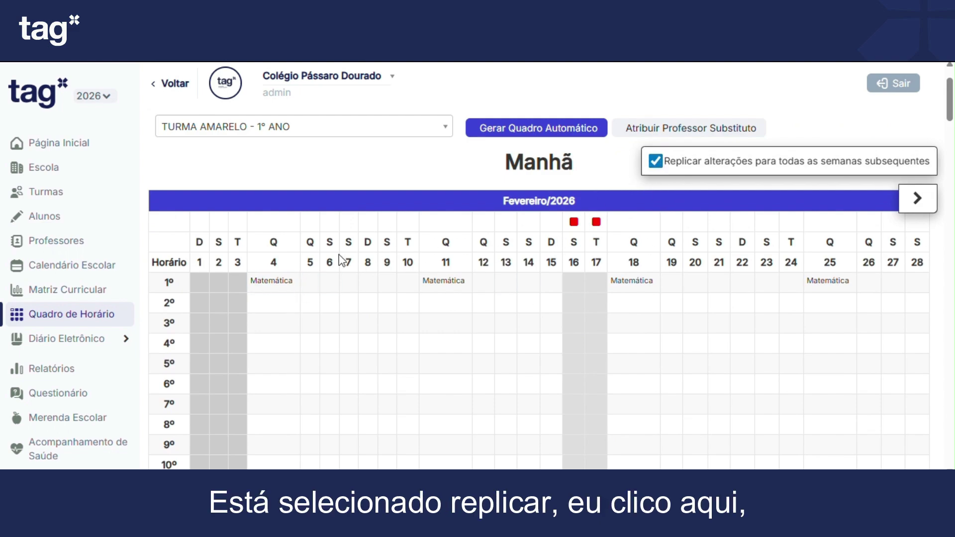
Delete Matemática from the 1st slot on 4 February 2026 with replication on and check the following weeks
{"action": "left_click", "coordinate": [280, 281]}
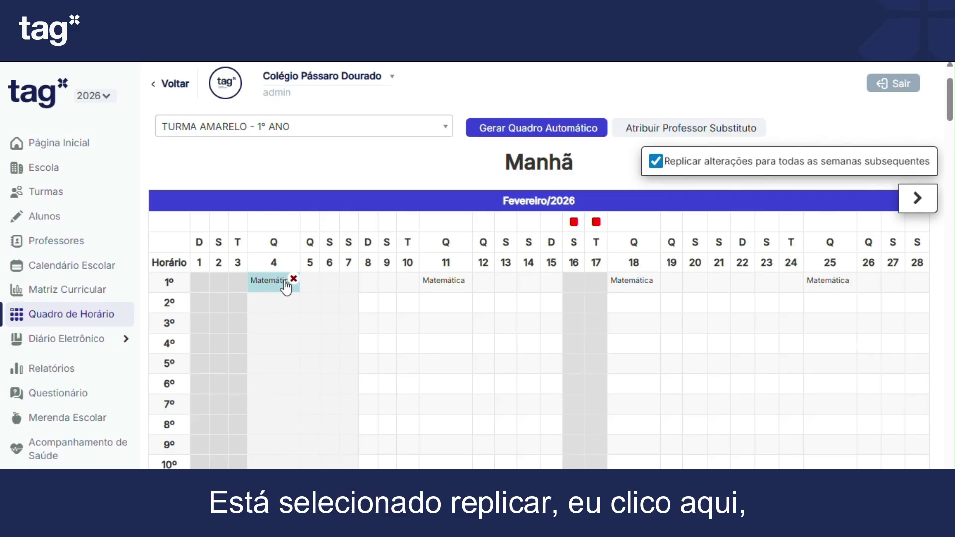
{"action": "left_click", "coordinate": [294, 278]}
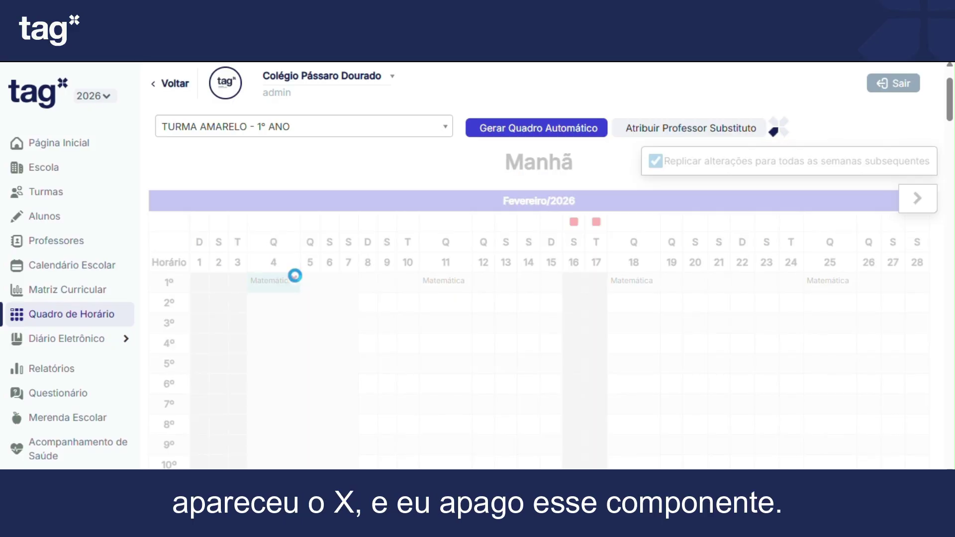
{"action": "scroll", "coordinate": [373, 309], "scroll_direction": "down", "scroll_amount": 2}
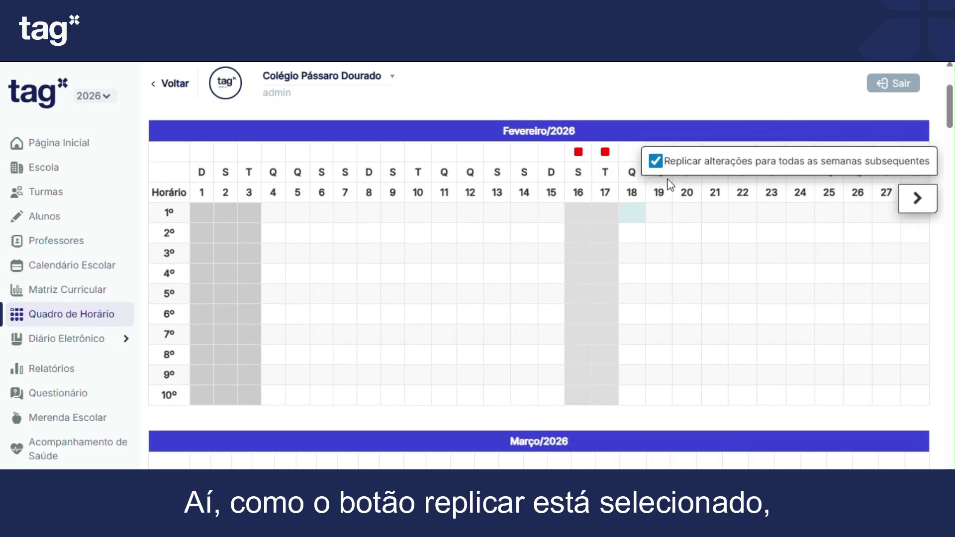
{"action": "scroll", "coordinate": [640, 234], "scroll_direction": "down", "scroll_amount": 10}
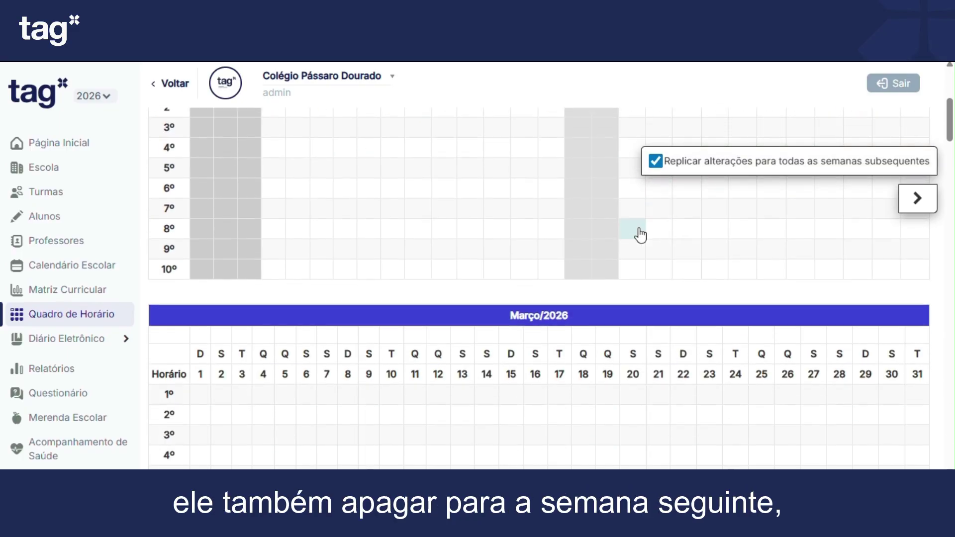
{"action": "scroll", "coordinate": [640, 237], "scroll_direction": "up", "scroll_amount": 8}
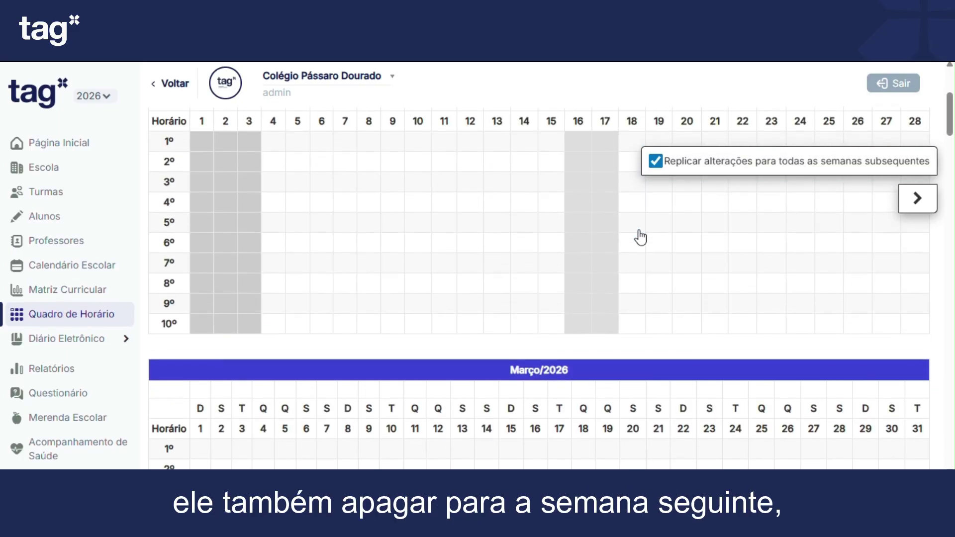
{"action": "scroll", "coordinate": [524, 271], "scroll_direction": "up", "scroll_amount": 2}
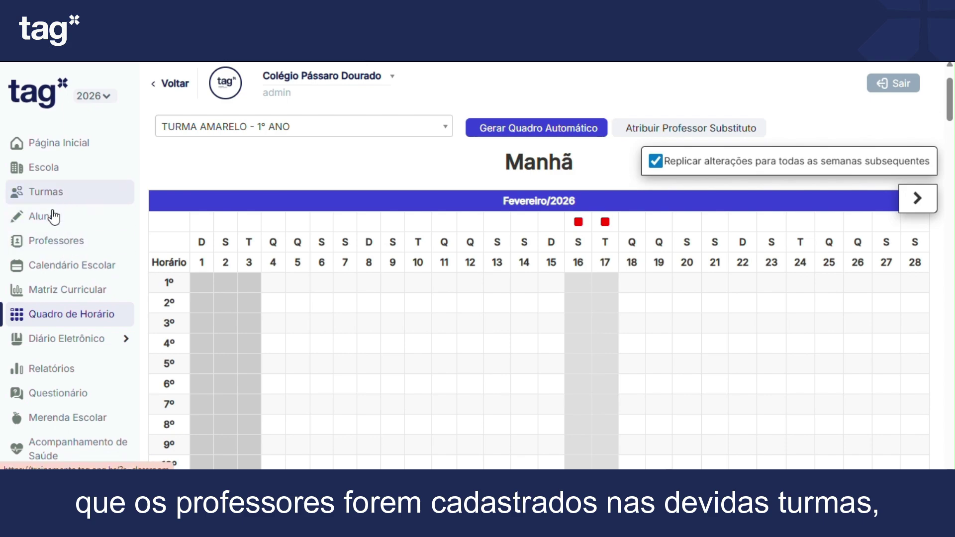
Review the sections of the Diário Eletrônico and open the Merenda Escolar page
{"action": "left_click", "coordinate": [79, 343]}
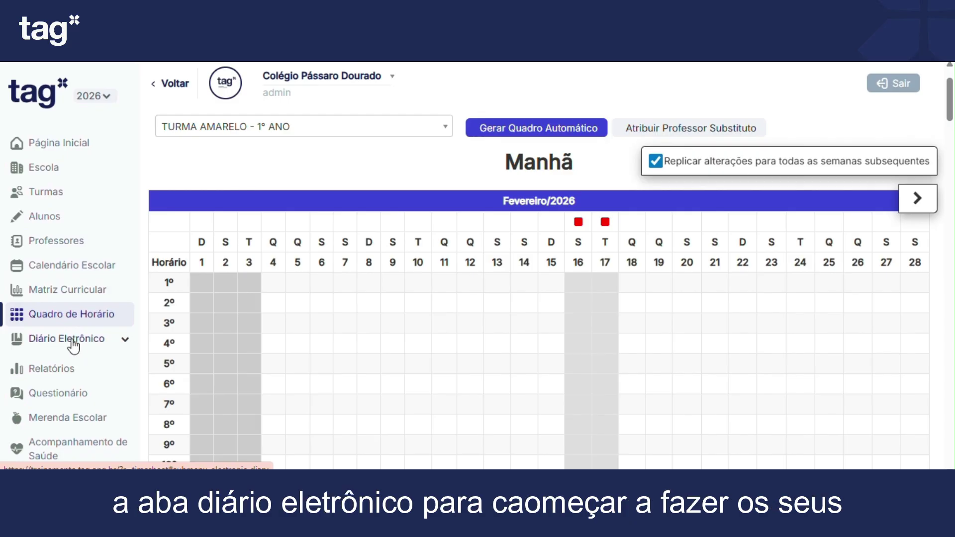
{"action": "scroll", "coordinate": [99, 383], "scroll_direction": "down", "scroll_amount": 2}
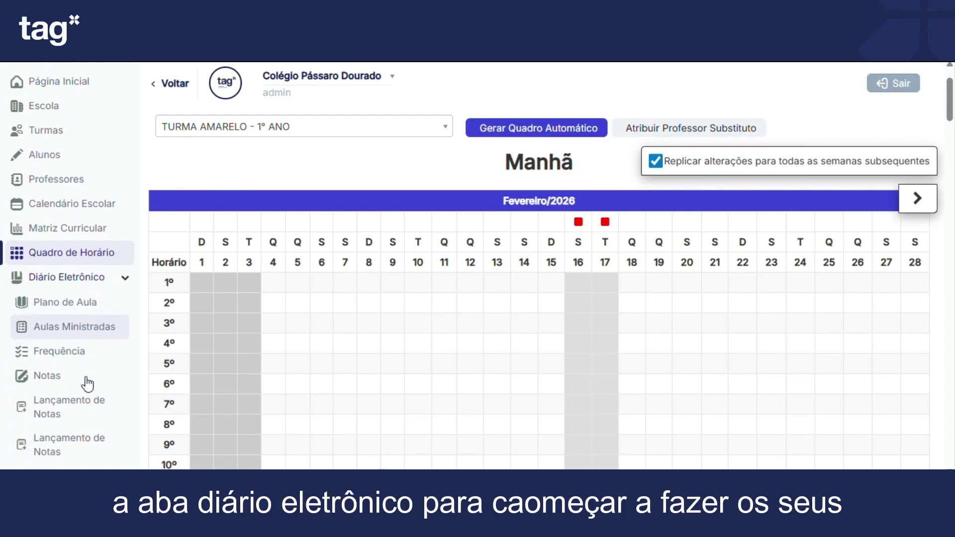
{"action": "scroll", "coordinate": [83, 342], "scroll_direction": "up", "scroll_amount": 3}
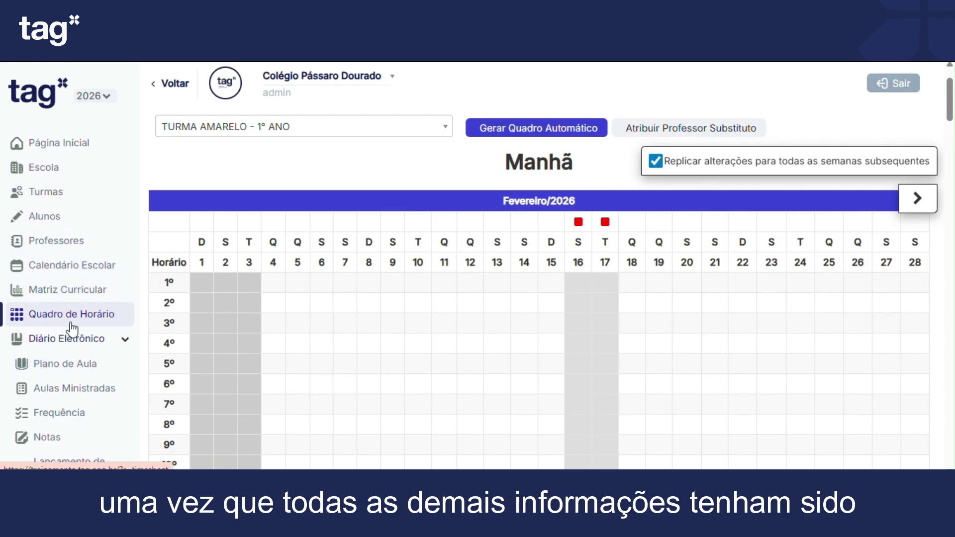
{"action": "left_click", "coordinate": [79, 340]}
{"action": "scroll", "coordinate": [77, 358], "scroll_direction": "down", "scroll_amount": 1}
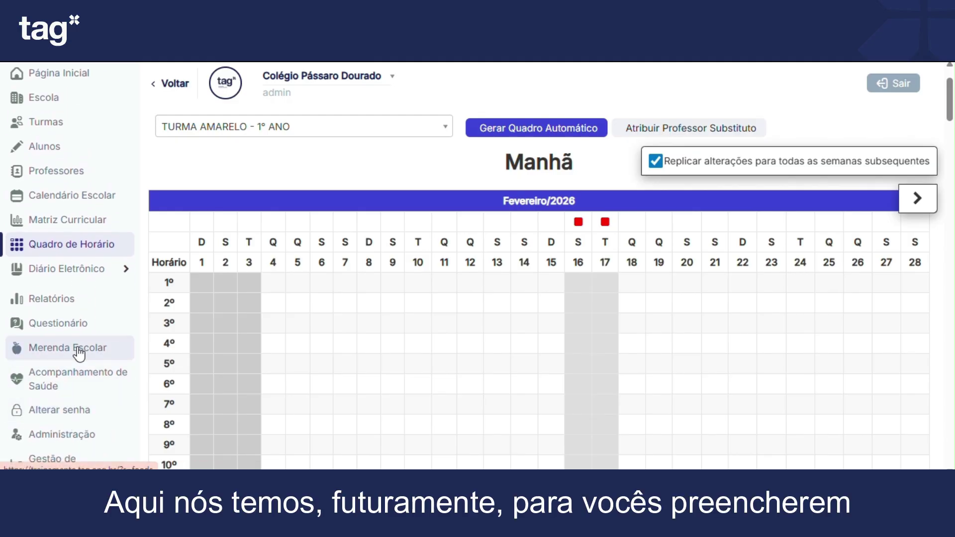
{"action": "left_click", "coordinate": [81, 352]}
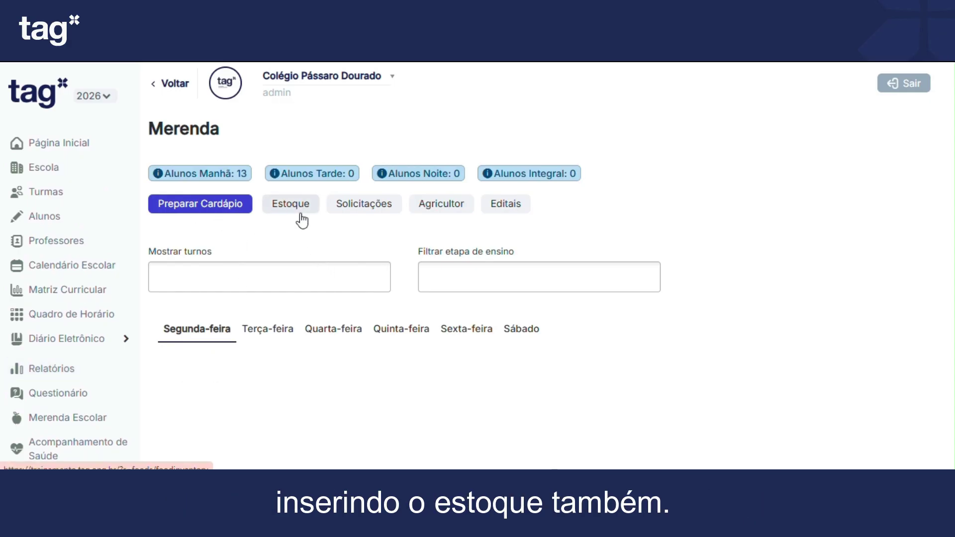
Open the list of unit and assessment structures (Estrutura de Unidades e Avaliações) in the administration area
{"action": "scroll", "coordinate": [81, 258], "scroll_direction": "down", "scroll_amount": 2}
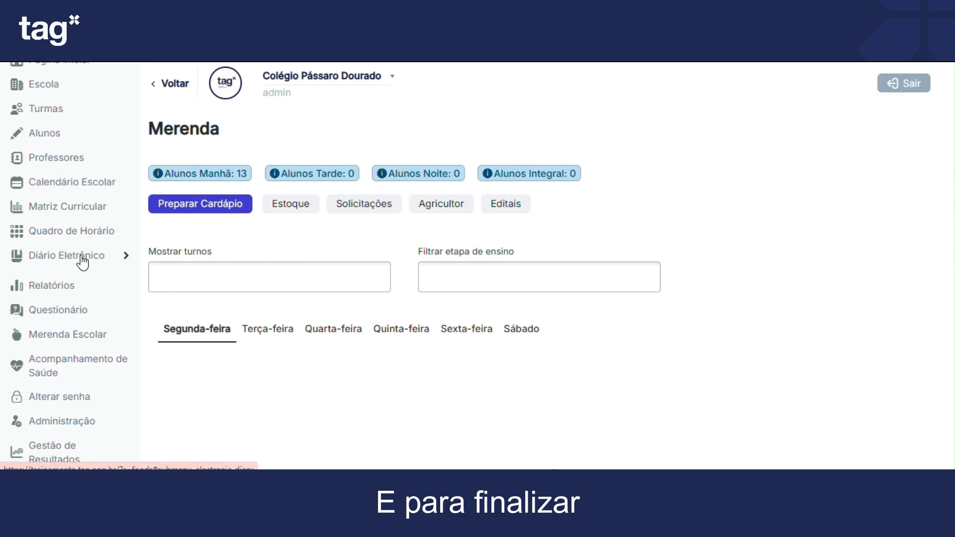
{"action": "left_click", "coordinate": [83, 430]}
{"action": "scroll", "coordinate": [281, 362], "scroll_direction": "down", "scroll_amount": 3}
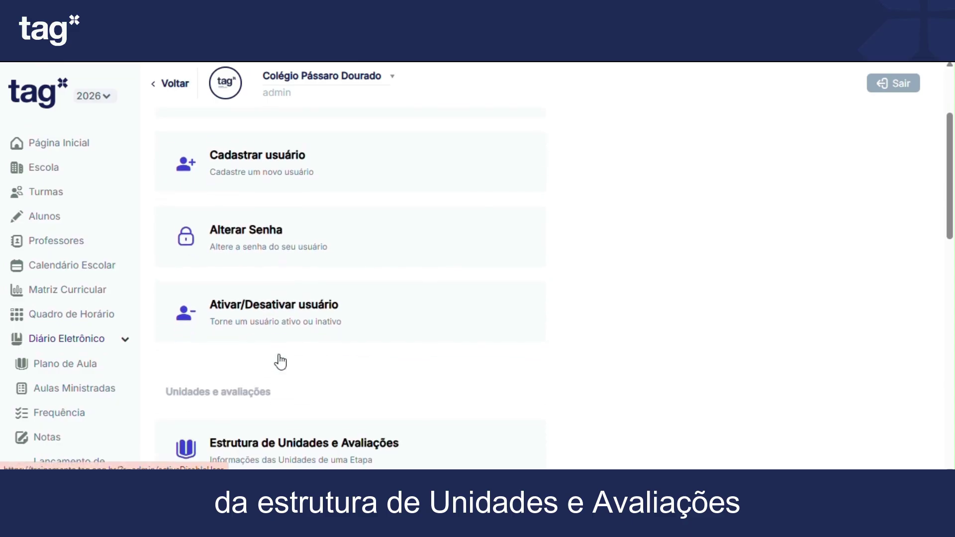
{"action": "scroll", "coordinate": [282, 362], "scroll_direction": "down", "scroll_amount": 1}
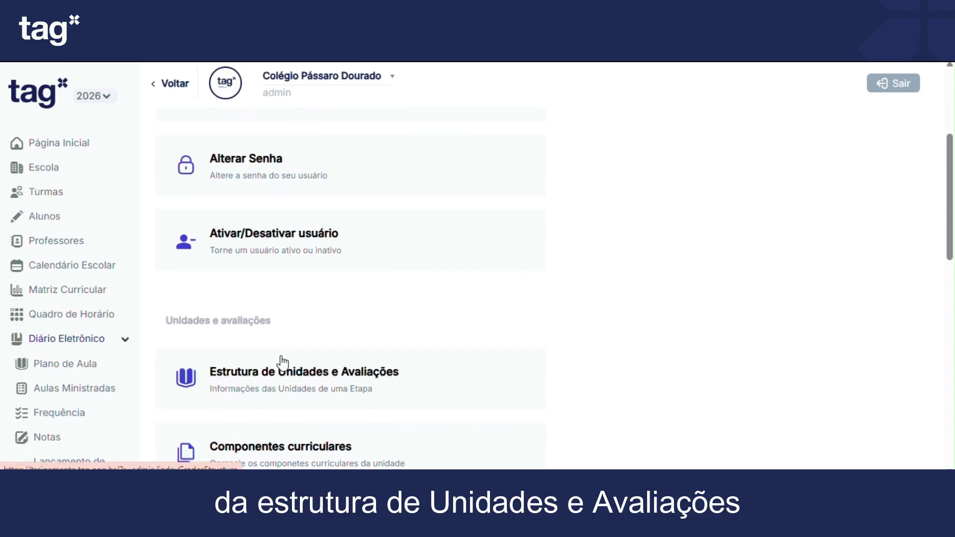
{"action": "left_click", "coordinate": [362, 390]}
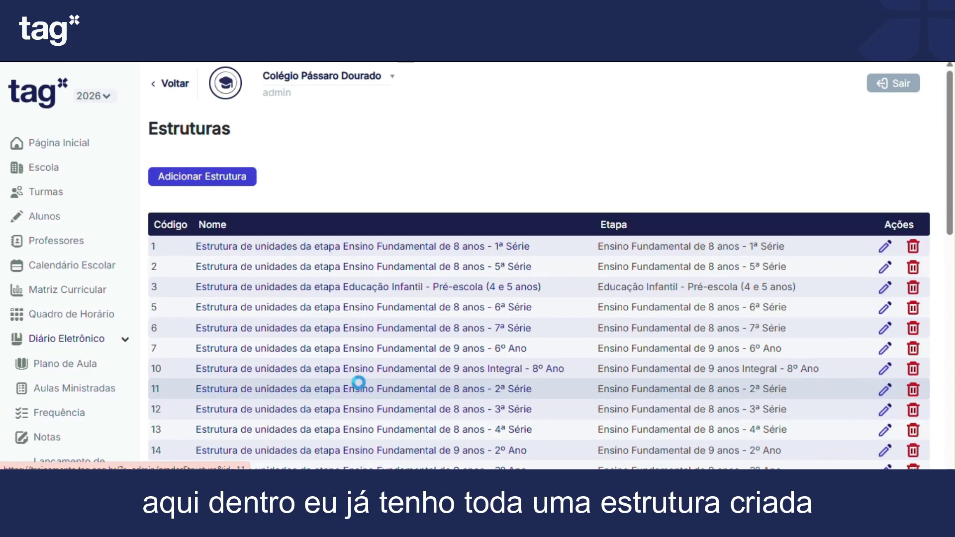
Open the structure for Ensino Fundamental de 9 anos - 6º Ano and review its approval rules, assessment units and partial recoveries
{"action": "scroll", "coordinate": [454, 335], "scroll_direction": "down", "scroll_amount": 1}
{"action": "scroll", "coordinate": [462, 334], "scroll_direction": "down", "scroll_amount": 2}
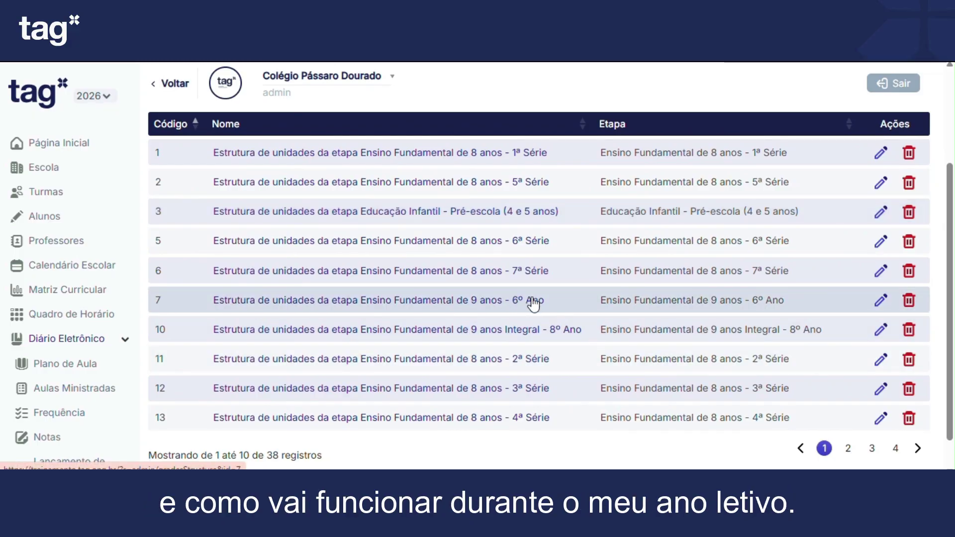
{"action": "left_click", "coordinate": [298, 302]}
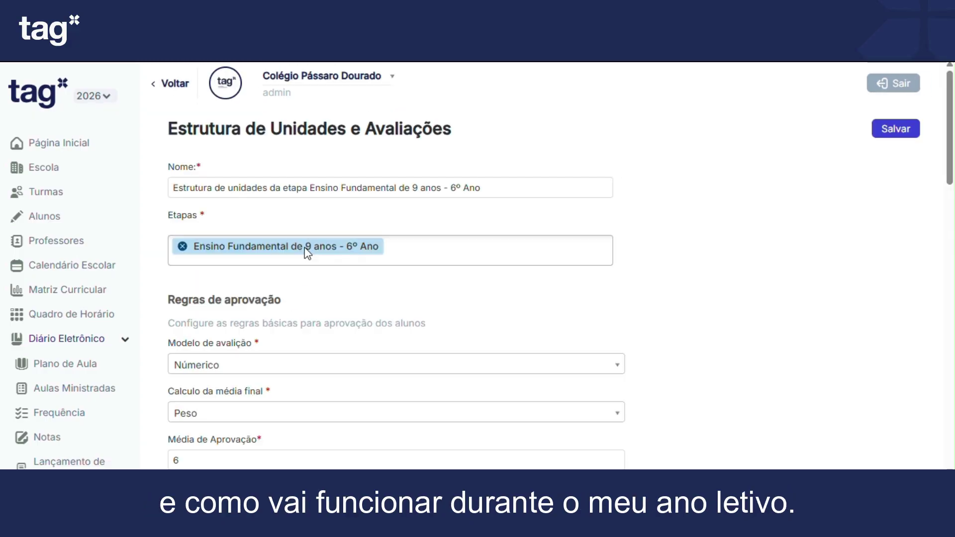
{"action": "scroll", "coordinate": [333, 262], "scroll_direction": "down", "scroll_amount": 7}
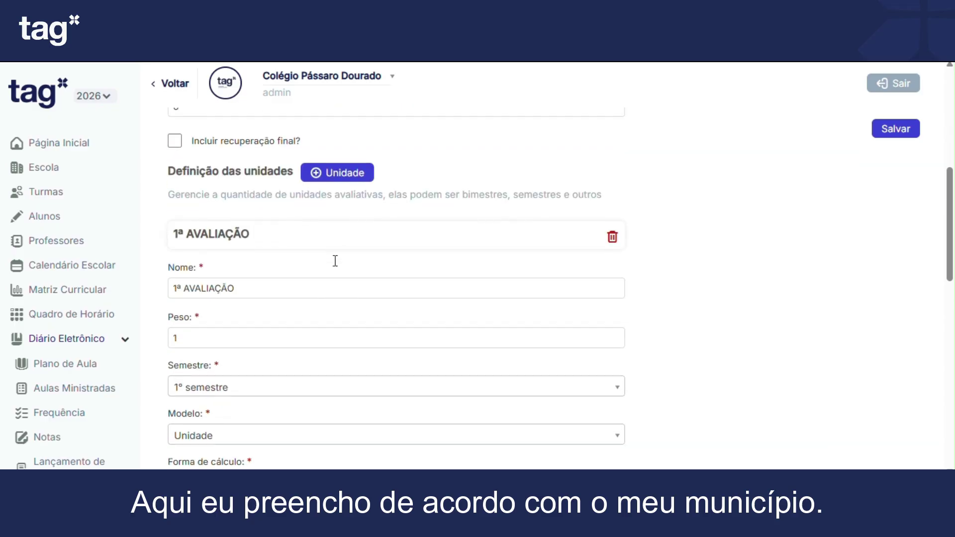
{"action": "scroll", "coordinate": [334, 262], "scroll_direction": "down", "scroll_amount": 10}
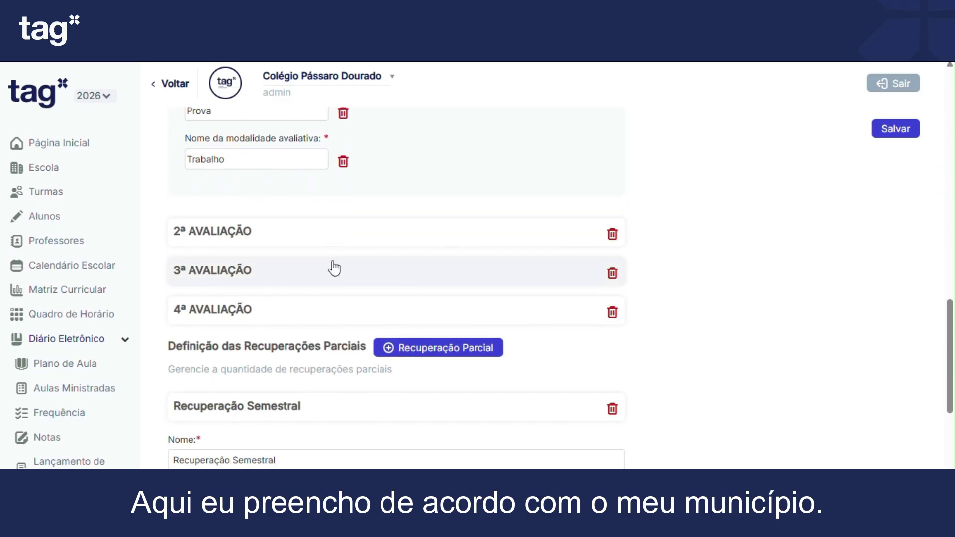
{"action": "scroll", "coordinate": [332, 268], "scroll_direction": "up", "scroll_amount": 14}
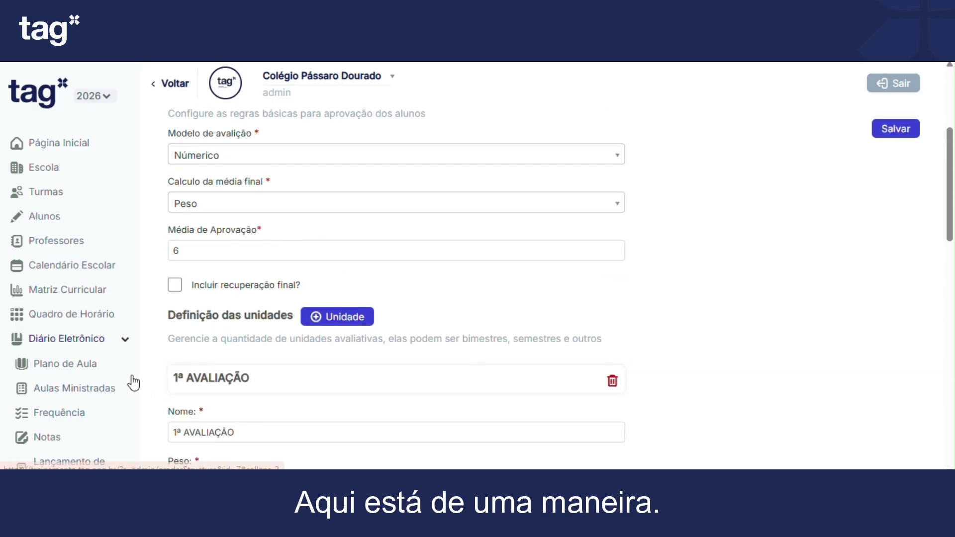
{"action": "scroll", "coordinate": [255, 356], "scroll_direction": "down", "scroll_amount": 10}
{"action": "scroll", "coordinate": [32, 390], "scroll_direction": "down", "scroll_amount": 5}
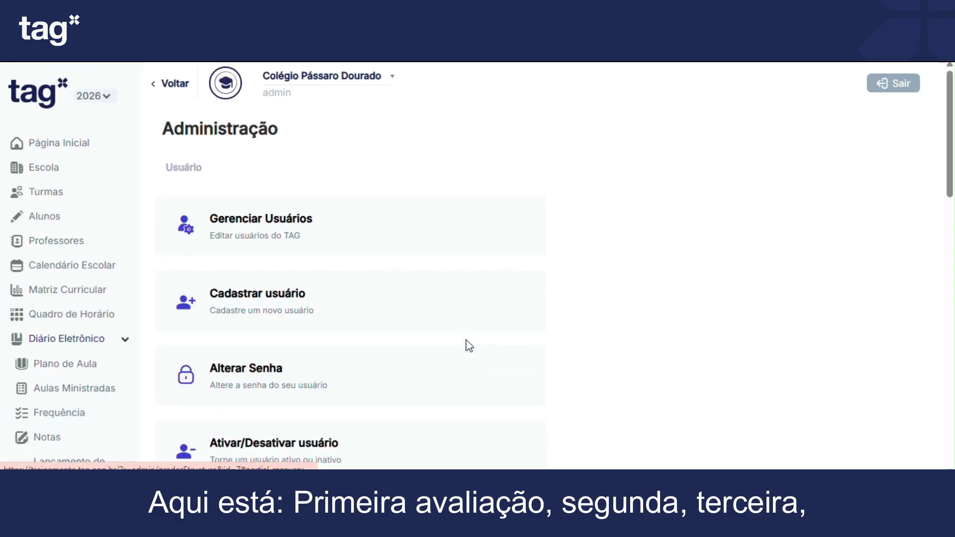
Return to the Estrutura de Unidades e Avaliações list from the administration area and look through the existing structures
{"action": "scroll", "coordinate": [467, 343], "scroll_direction": "down", "scroll_amount": 4}
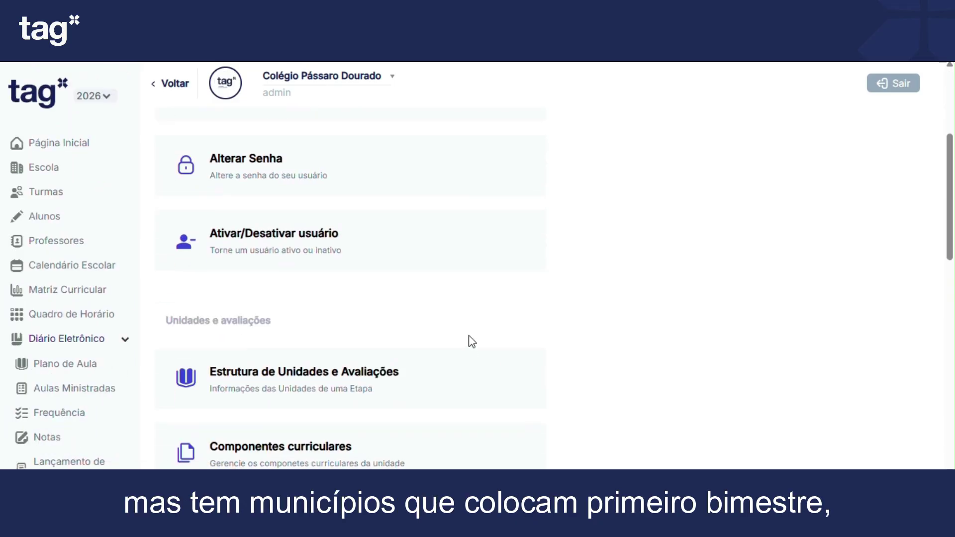
{"action": "scroll", "coordinate": [471, 341], "scroll_direction": "down", "scroll_amount": 3}
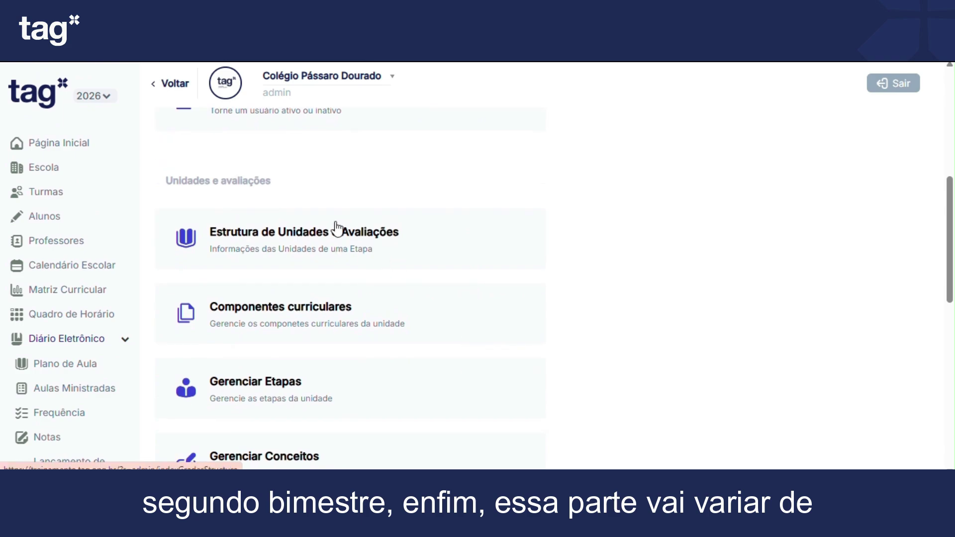
{"action": "left_click", "coordinate": [293, 250]}
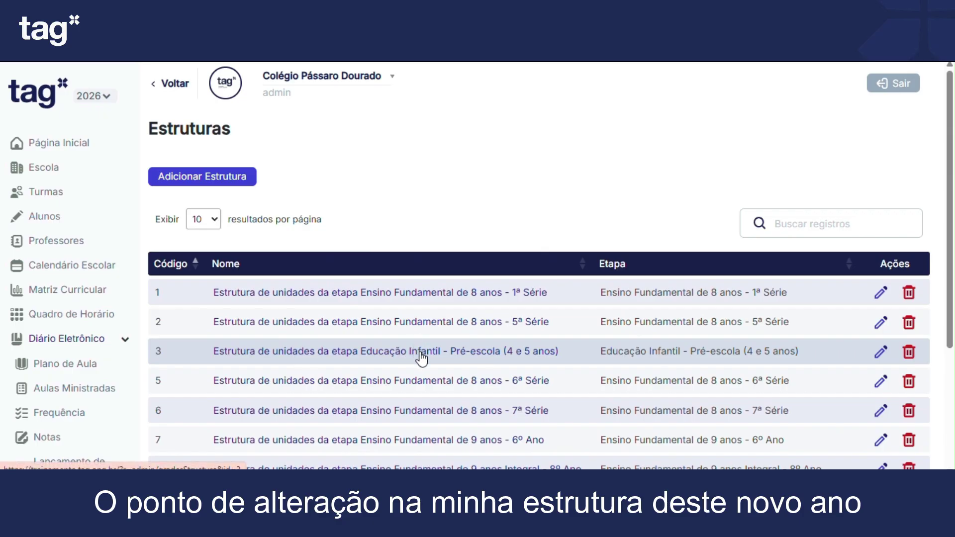
{"action": "scroll", "coordinate": [418, 351], "scroll_direction": "down", "scroll_amount": 2}
{"action": "scroll", "coordinate": [423, 358], "scroll_direction": "up", "scroll_amount": 2}
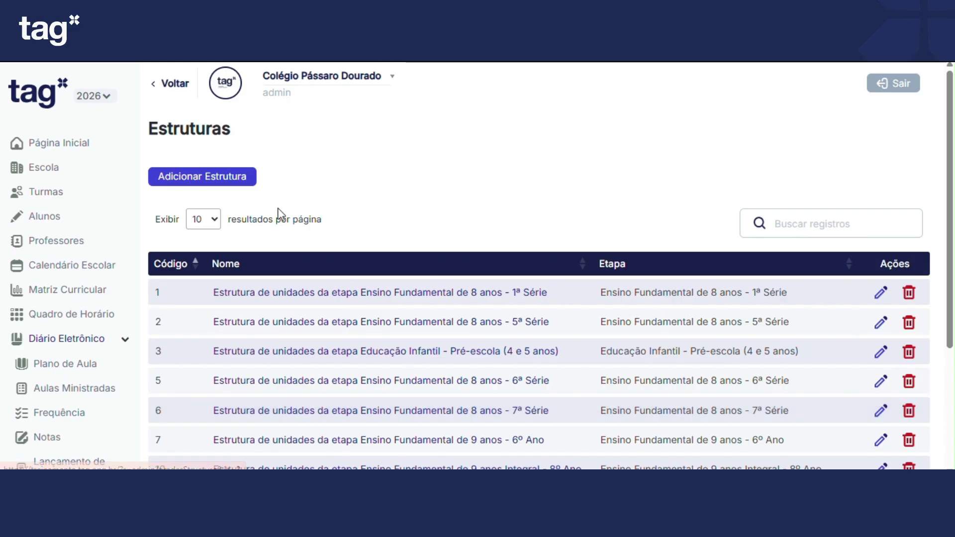
{"action": "scroll", "coordinate": [43, 338], "scroll_direction": "down", "scroll_amount": 5}
{"action": "scroll", "coordinate": [78, 447], "scroll_direction": "down", "scroll_amount": 3}
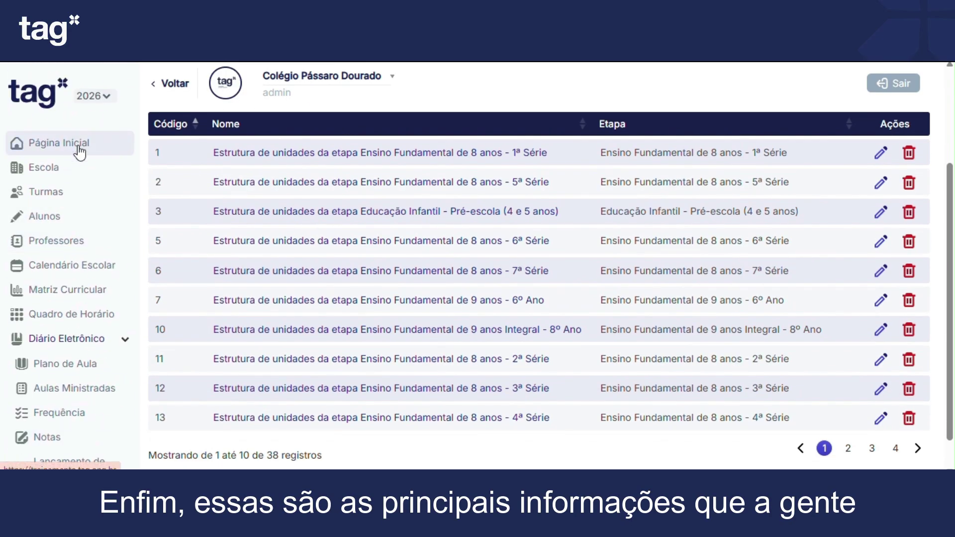
Go to the home page and review the recent activities and the pending registrations (Cadastros Pendentes) of the 2026 classes
{"action": "left_click", "coordinate": [82, 147]}
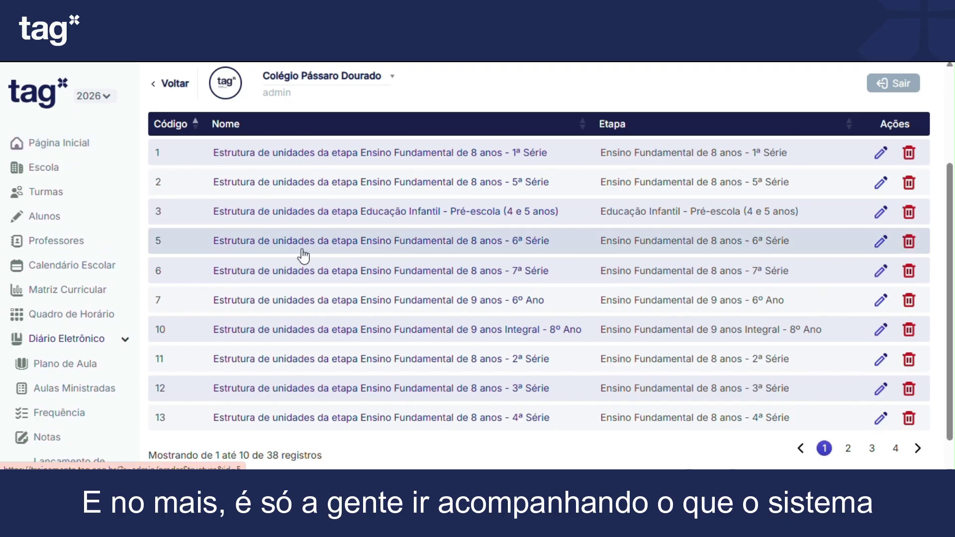
{"action": "scroll", "coordinate": [226, 345], "scroll_direction": "down", "scroll_amount": 6}
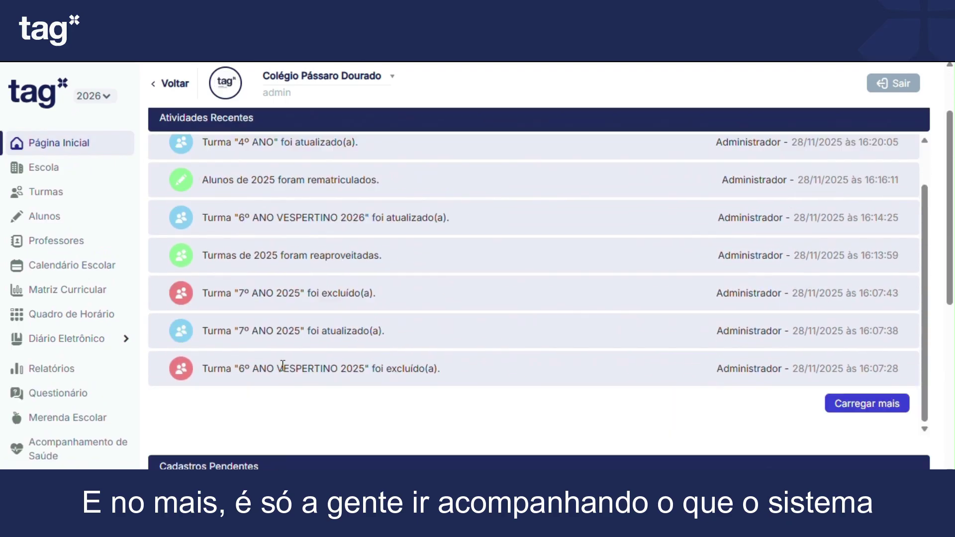
{"action": "scroll", "coordinate": [273, 351], "scroll_direction": "up", "scroll_amount": 5}
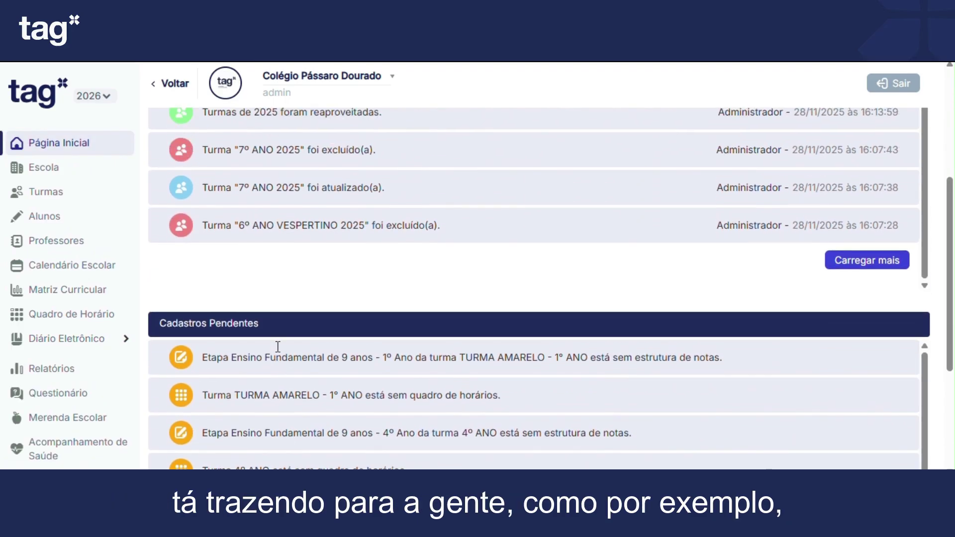
{"action": "scroll", "coordinate": [277, 347], "scroll_direction": "down", "scroll_amount": 6}
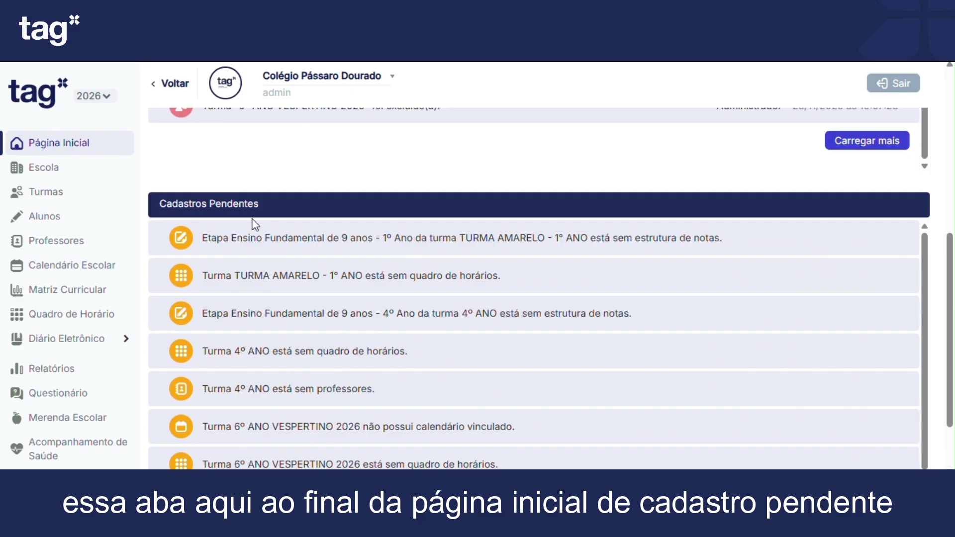
{"action": "scroll", "coordinate": [255, 224], "scroll_direction": "up", "scroll_amount": 5}
{"action": "scroll", "coordinate": [323, 285], "scroll_direction": "down", "scroll_amount": 1}
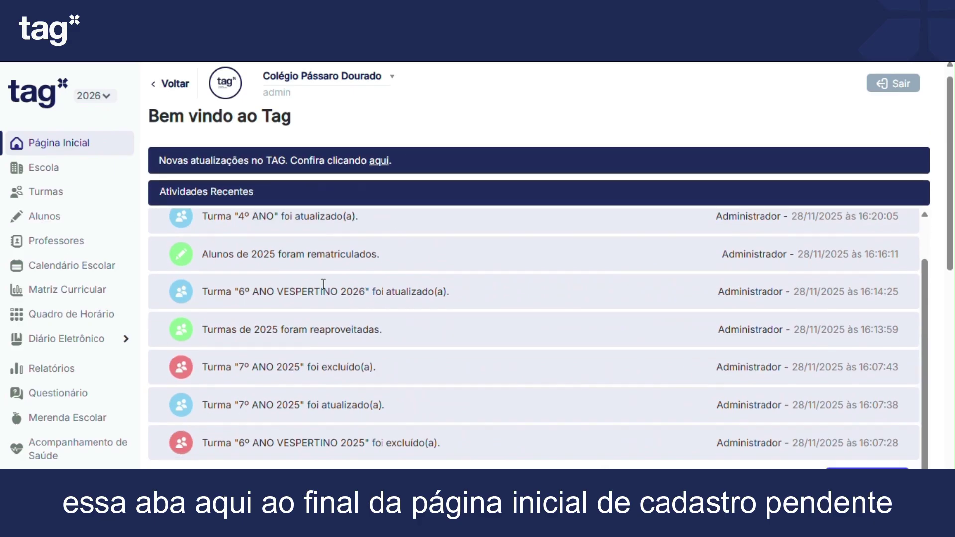
{"action": "scroll", "coordinate": [323, 284], "scroll_direction": "down", "scroll_amount": 8}
{"action": "scroll", "coordinate": [319, 283], "scroll_direction": "up", "scroll_amount": 3}
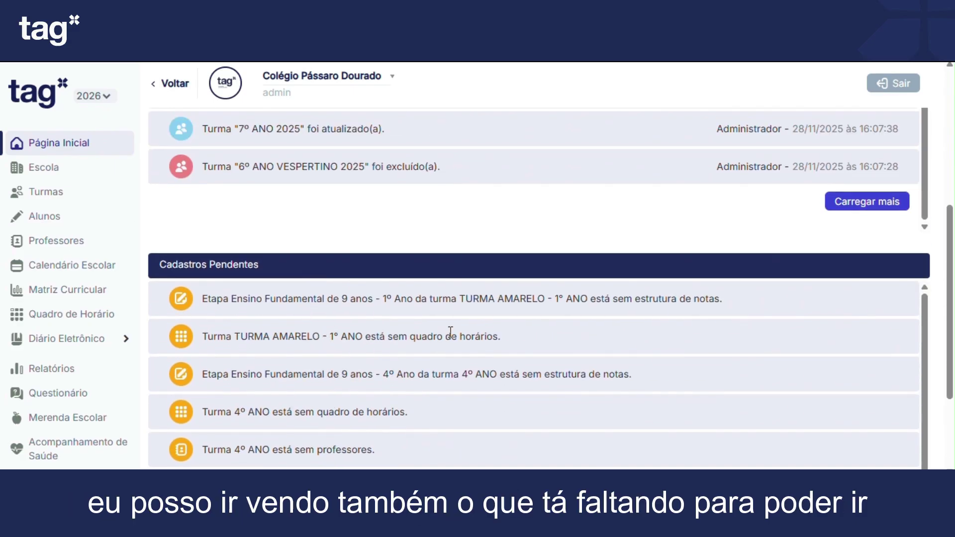
{"action": "scroll", "coordinate": [519, 348], "scroll_direction": "down", "scroll_amount": 1}
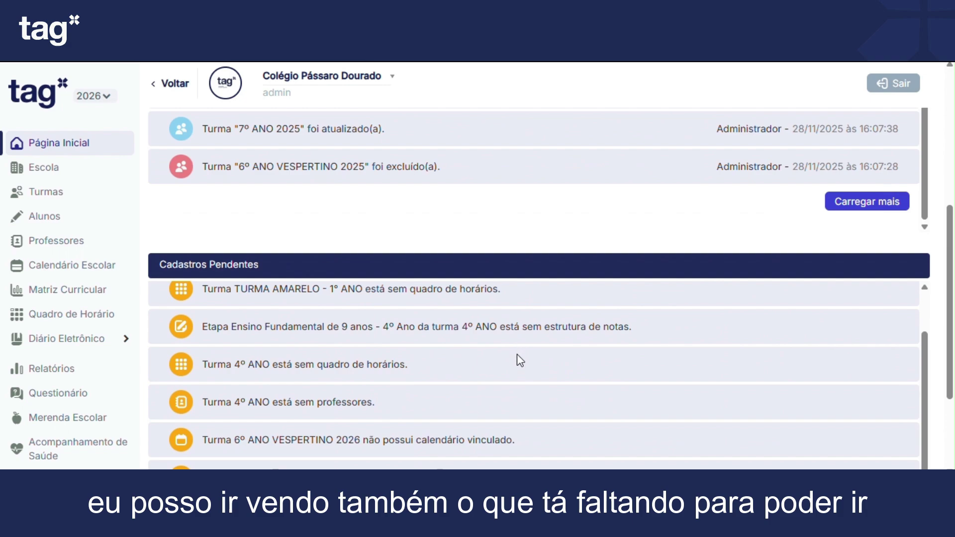
{"action": "scroll", "coordinate": [502, 393], "scroll_direction": "down", "scroll_amount": 3}
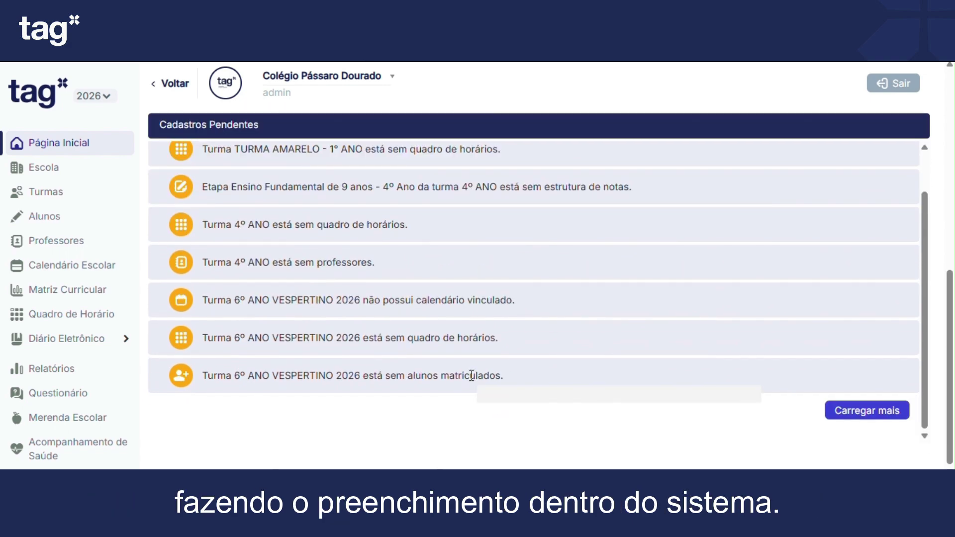
{"action": "scroll", "coordinate": [471, 375], "scroll_direction": "up", "scroll_amount": 1}
{"action": "scroll", "coordinate": [478, 318], "scroll_direction": "up", "scroll_amount": 5}
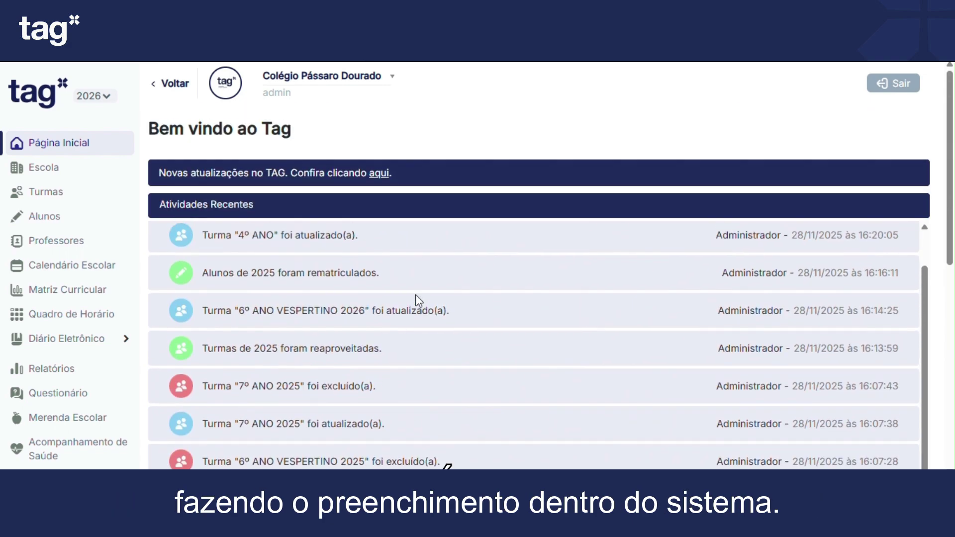